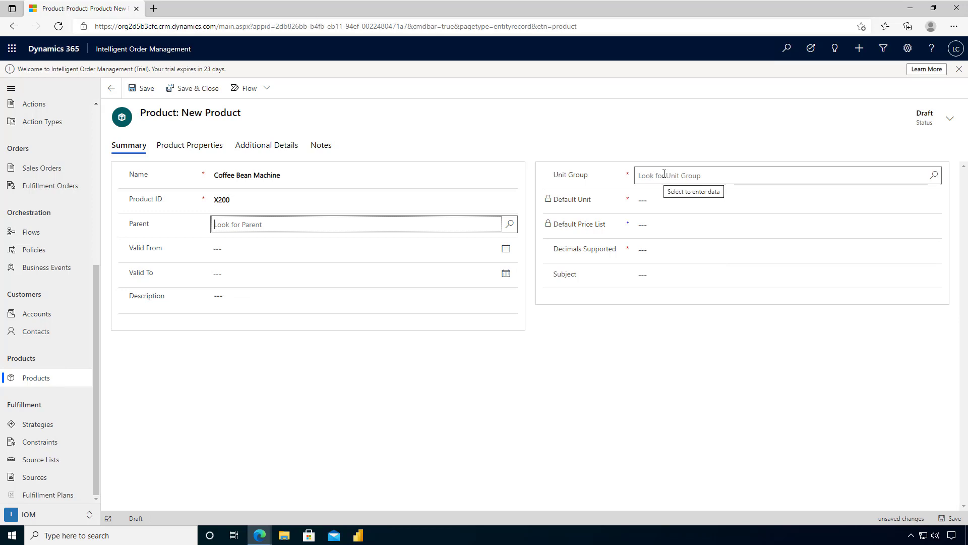
Step: Set the Coffee Bean Machine product's unit group to Quantity and its default unit to ea
{"action": "left_click", "coordinate": [664, 174]}
{"action": "left_click", "coordinate": [934, 175]}
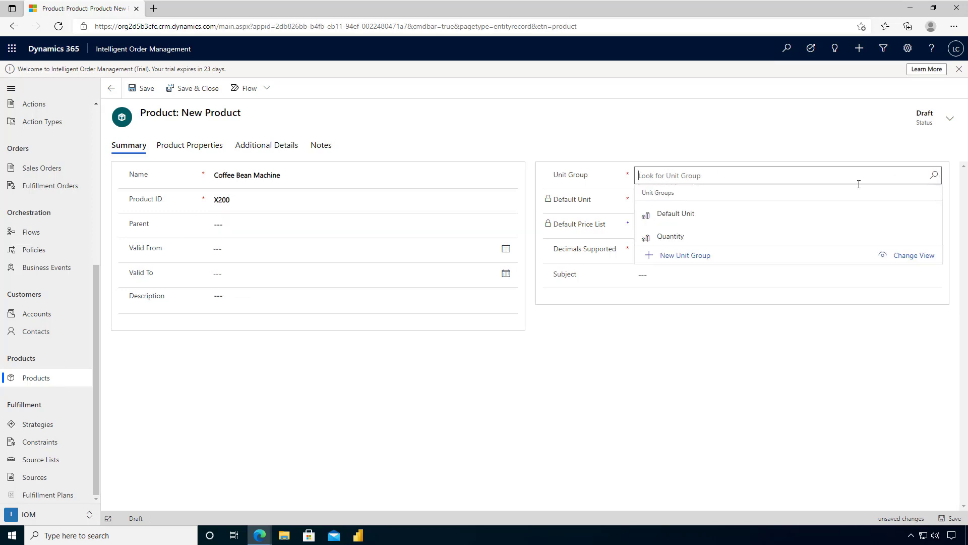
{"action": "left_click", "coordinate": [678, 239]}
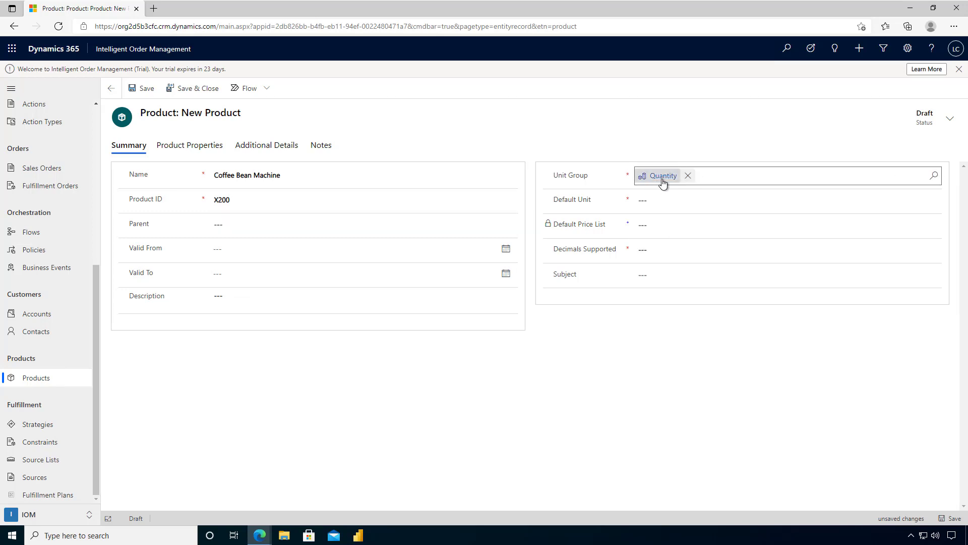
{"action": "left_click", "coordinate": [667, 200]}
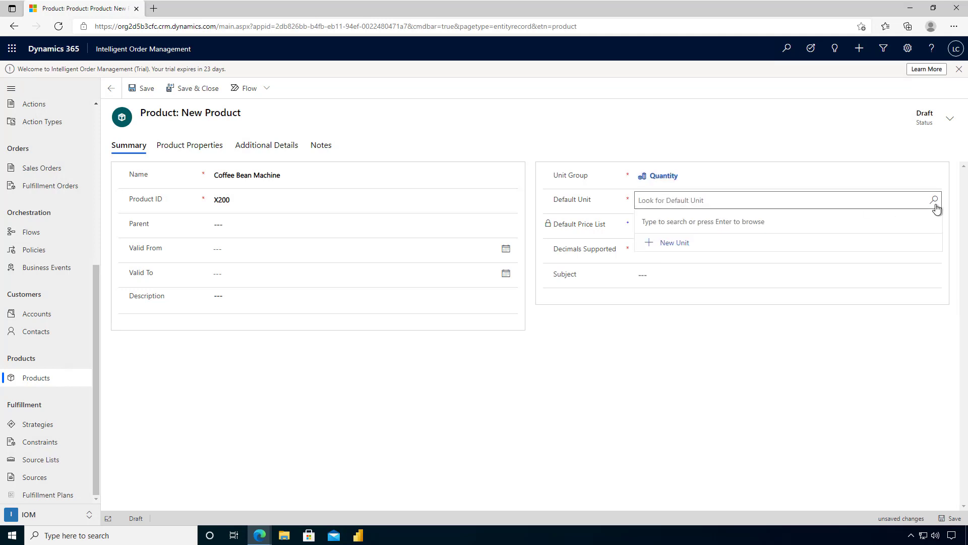
{"action": "left_click", "coordinate": [936, 207]}
{"action": "left_click", "coordinate": [669, 331]}
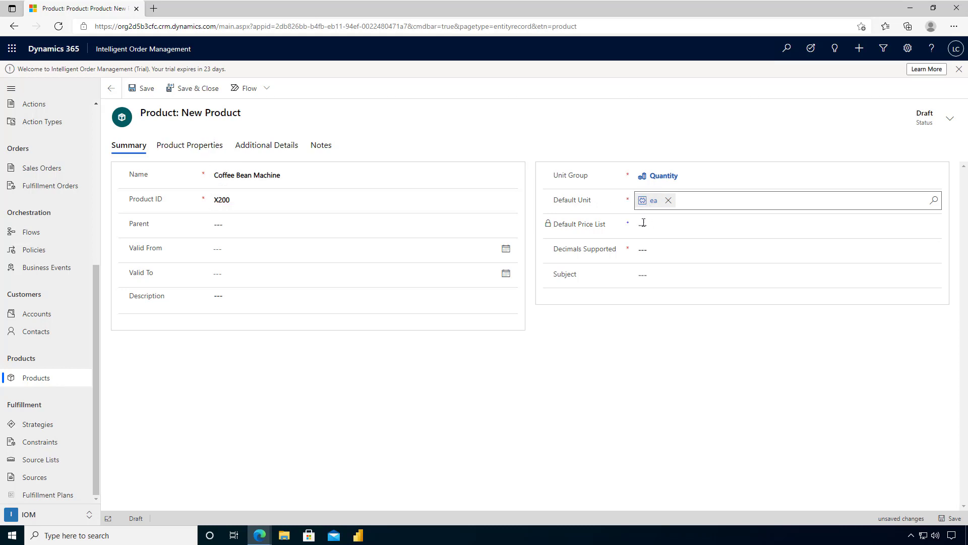
Step: Set the product's supported decimals to 2 and save the new product record
{"action": "left_click", "coordinate": [31, 515]}
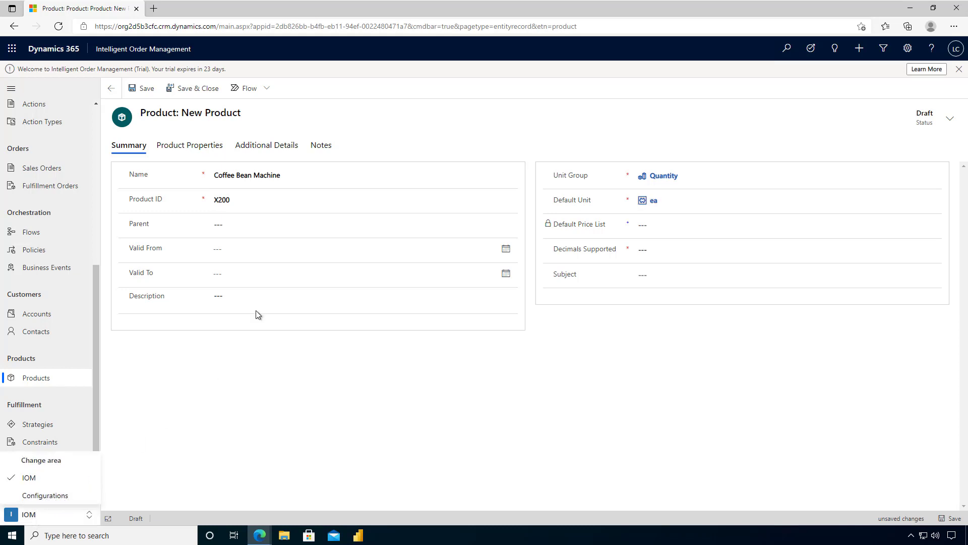
{"action": "left_click", "coordinate": [676, 226]}
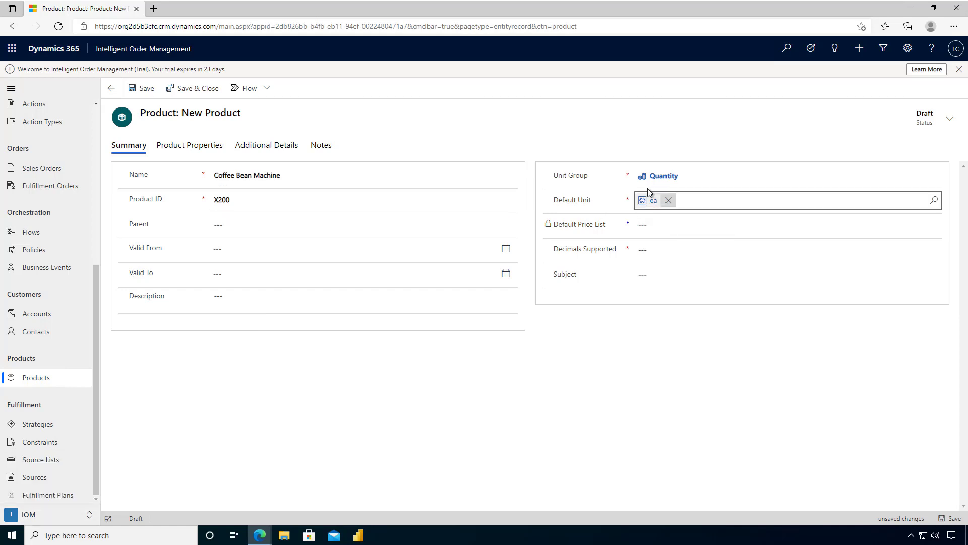
{"action": "left_click", "coordinate": [156, 90]}
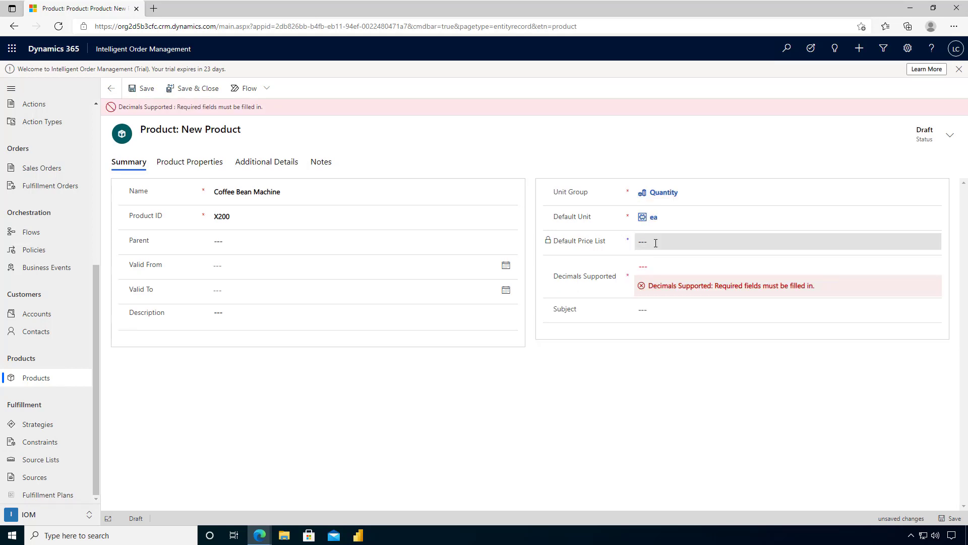
{"action": "left_click", "coordinate": [649, 268]}
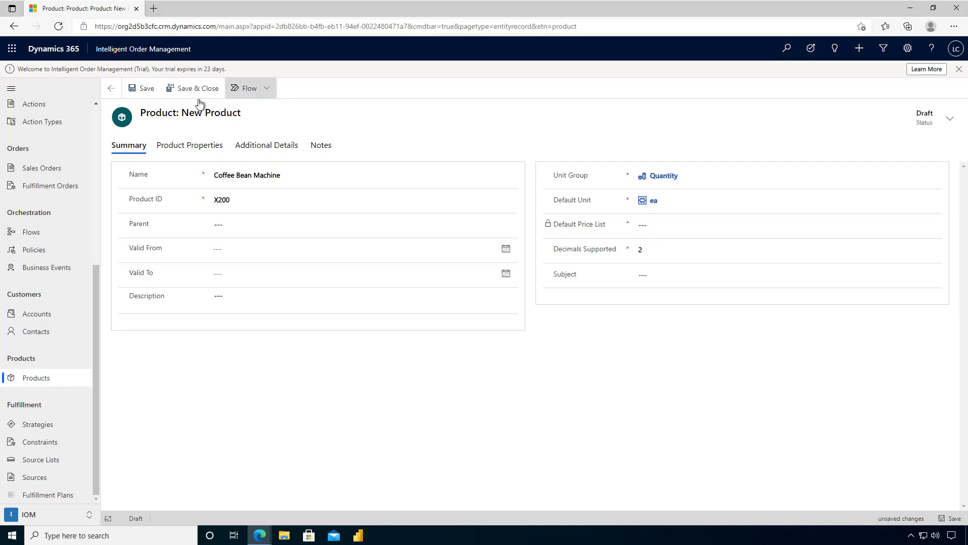
{"action": "left_click", "coordinate": [144, 88]}
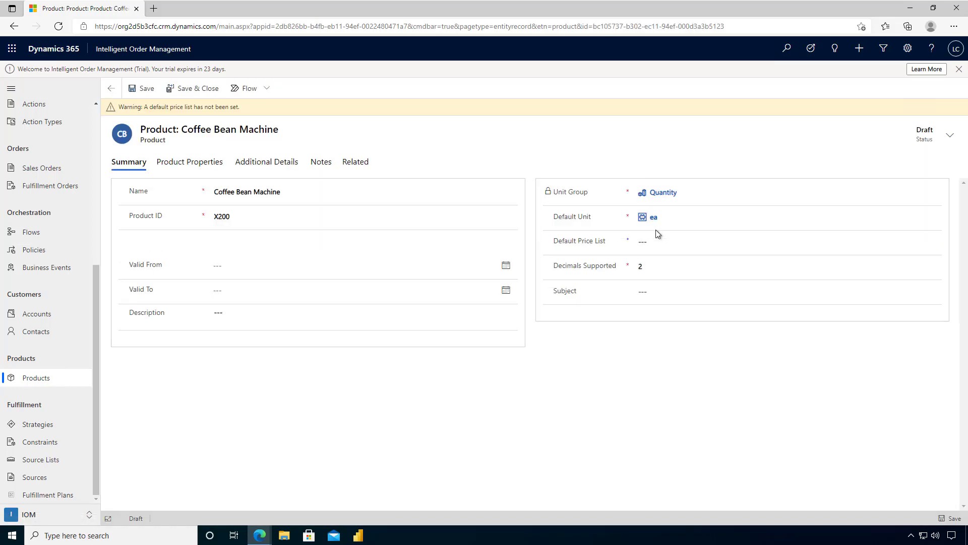
Step: Assign Master price list as the product's default price list
{"action": "left_click", "coordinate": [647, 242]}
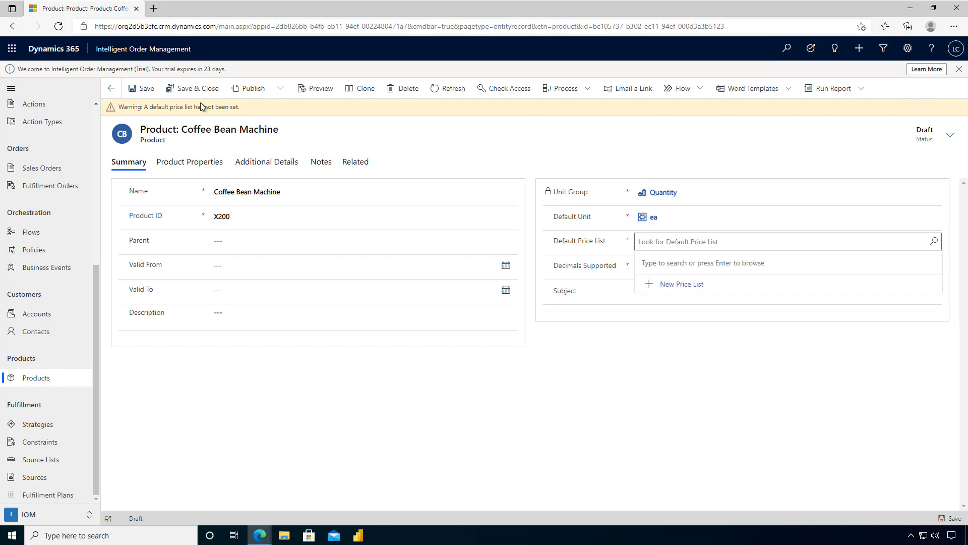
{"action": "left_click", "coordinate": [935, 243]}
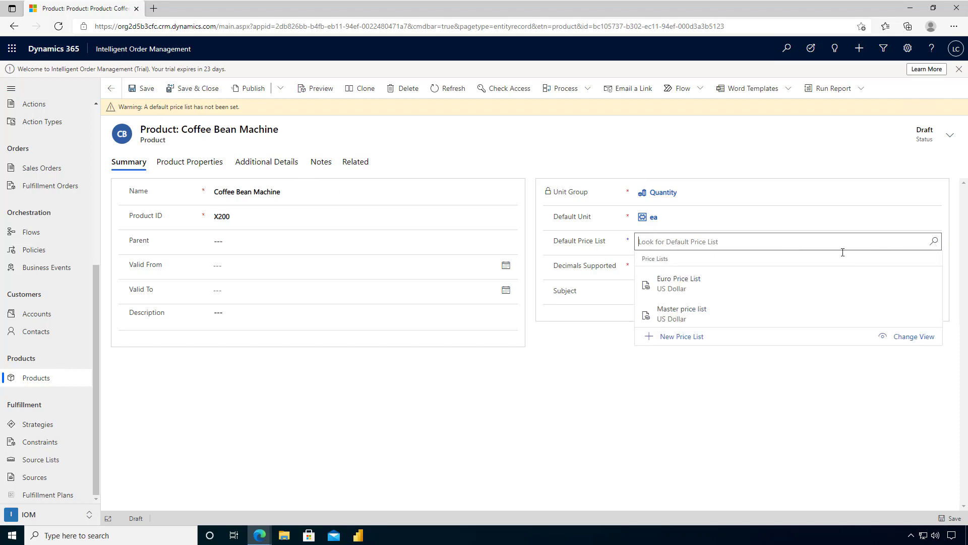
{"action": "left_click", "coordinate": [690, 318]}
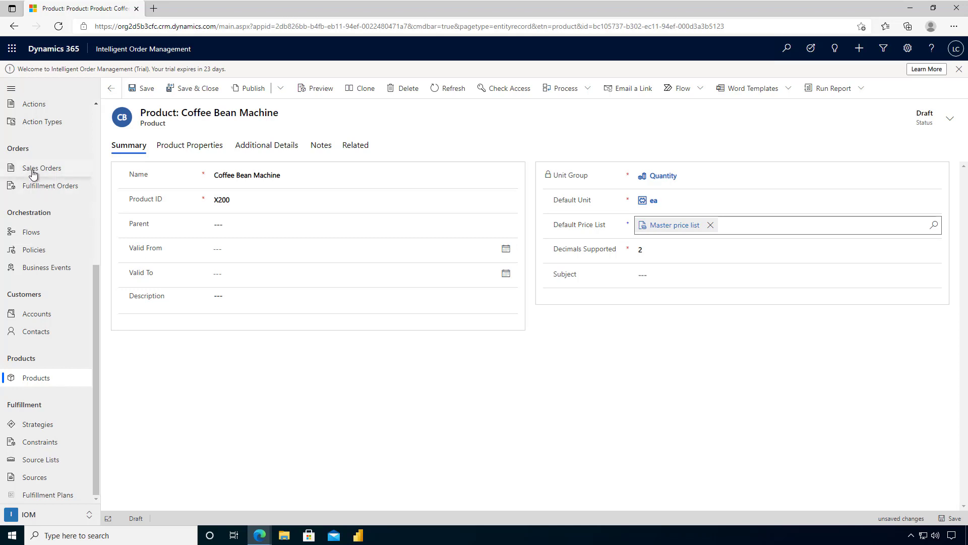
Step: Start a new price list item from the product's additional details and assign it to Master price list
{"action": "left_click", "coordinate": [187, 150]}
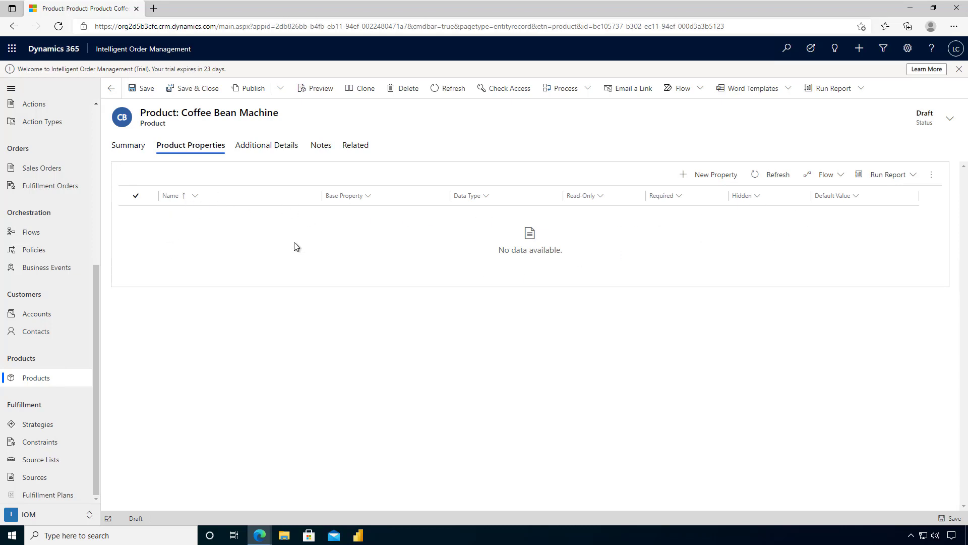
{"action": "left_click", "coordinate": [275, 153]}
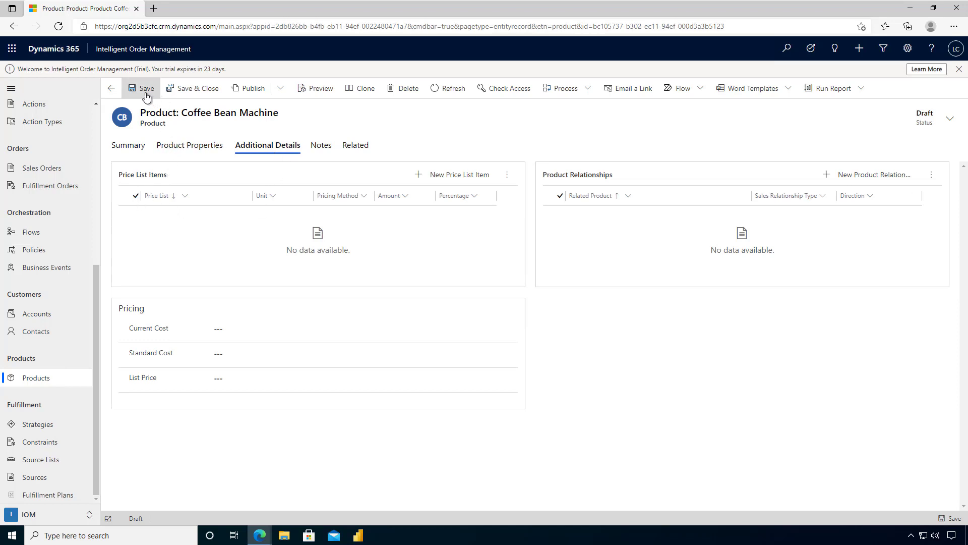
{"action": "left_click", "coordinate": [442, 178]}
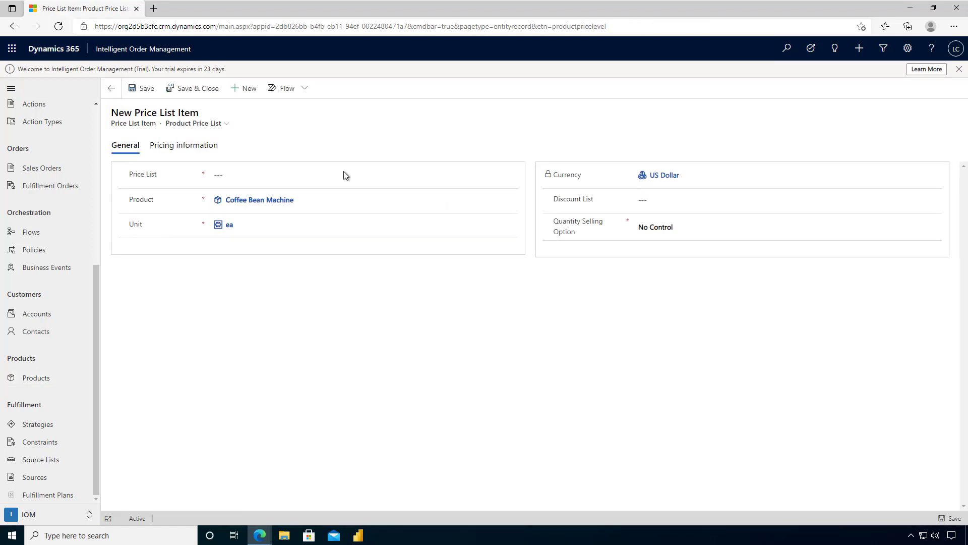
{"action": "left_click", "coordinate": [225, 175]}
{"action": "left_click", "coordinate": [509, 175]}
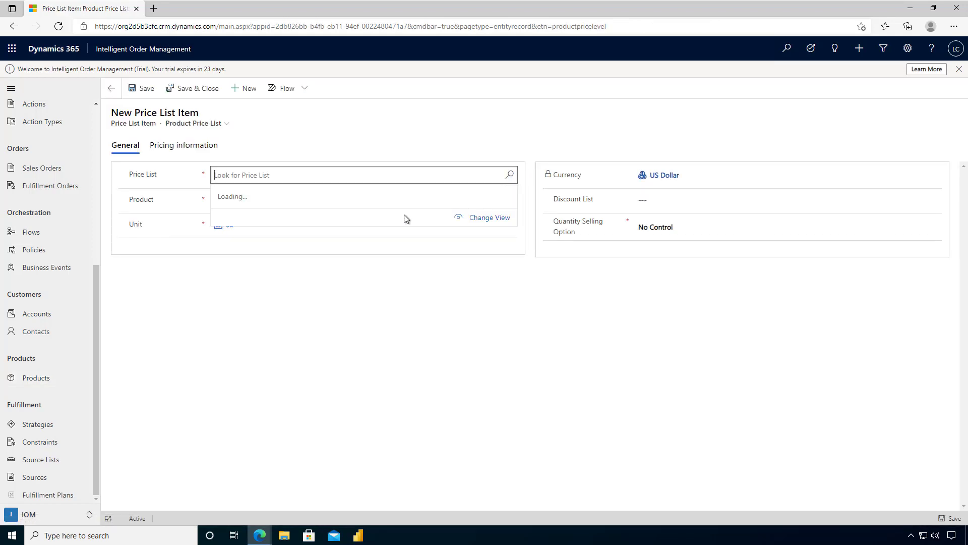
{"action": "left_click", "coordinate": [264, 249]}
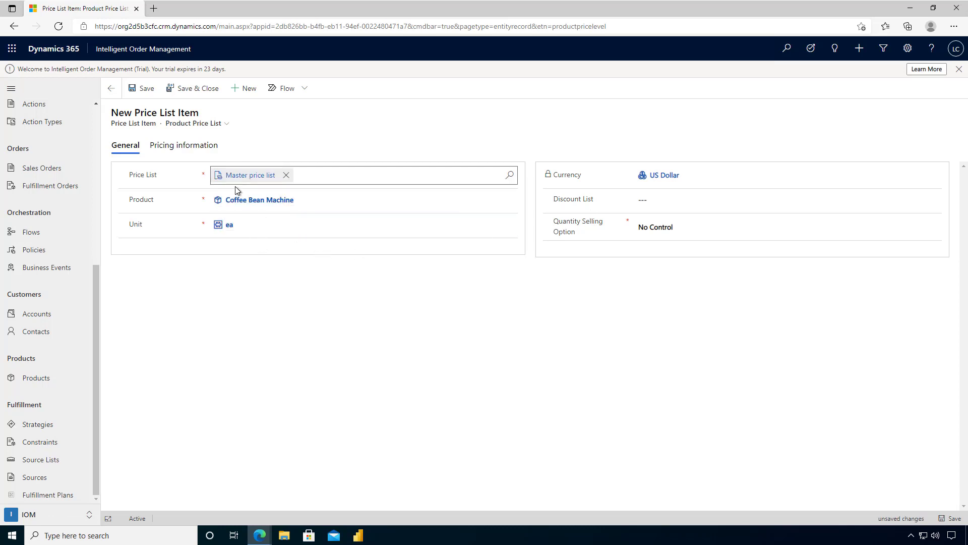
Step: Set the price list item's amount to $100.00 and save the item
{"action": "left_click", "coordinate": [199, 150]}
{"action": "left_click", "coordinate": [220, 218]}
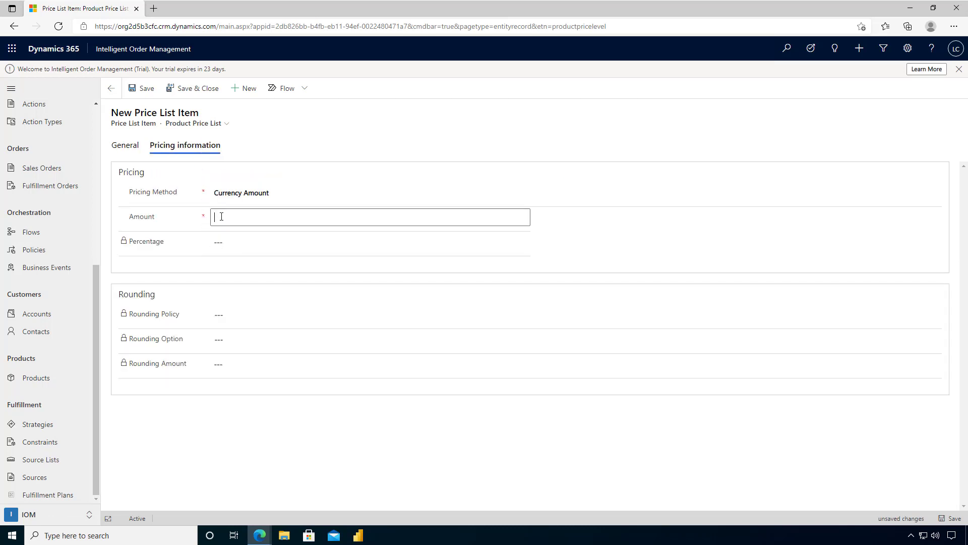
{"action": "type", "text": "100.00"}
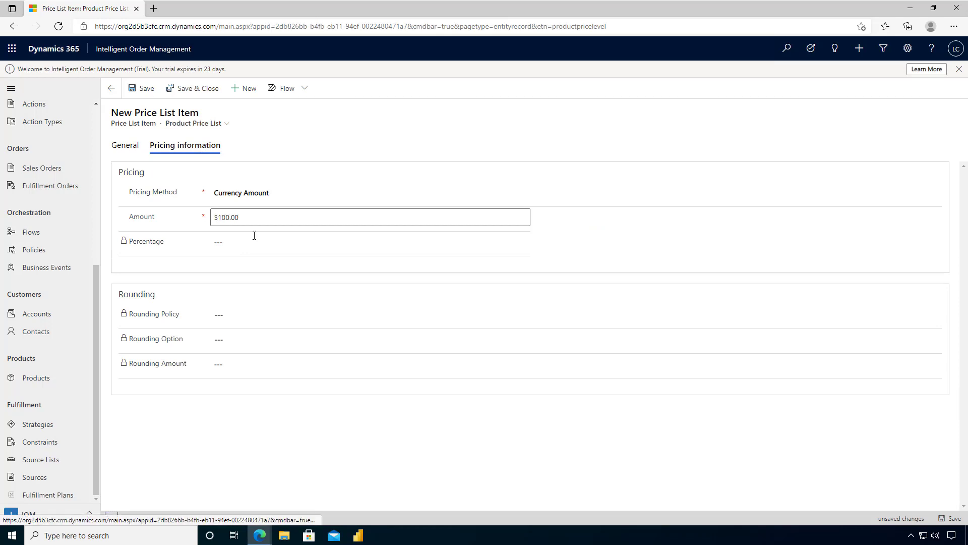
{"action": "left_click", "coordinate": [253, 234]}
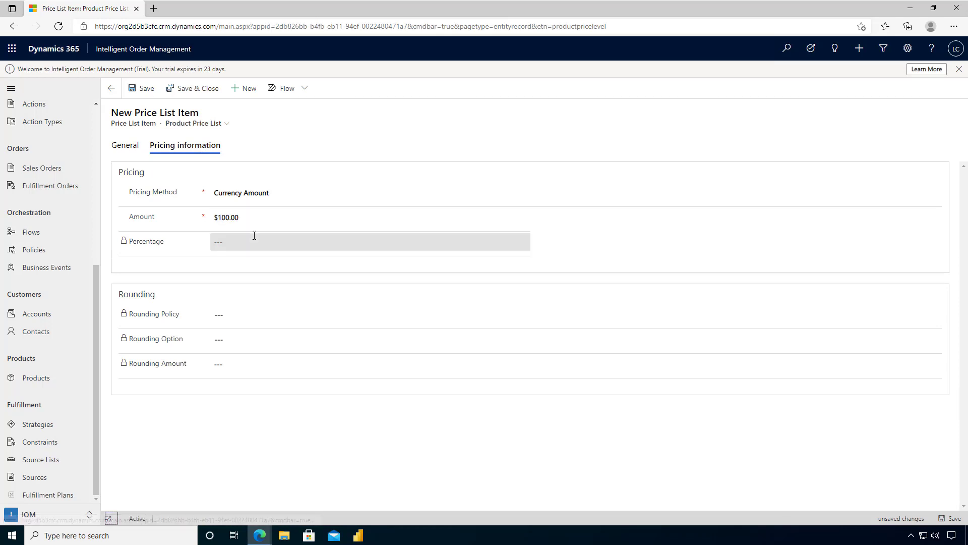
{"action": "left_click", "coordinate": [144, 88]}
Step: Review the saved price list item's general and pricing details, and return to the product's summary
{"action": "left_click", "coordinate": [132, 149]}
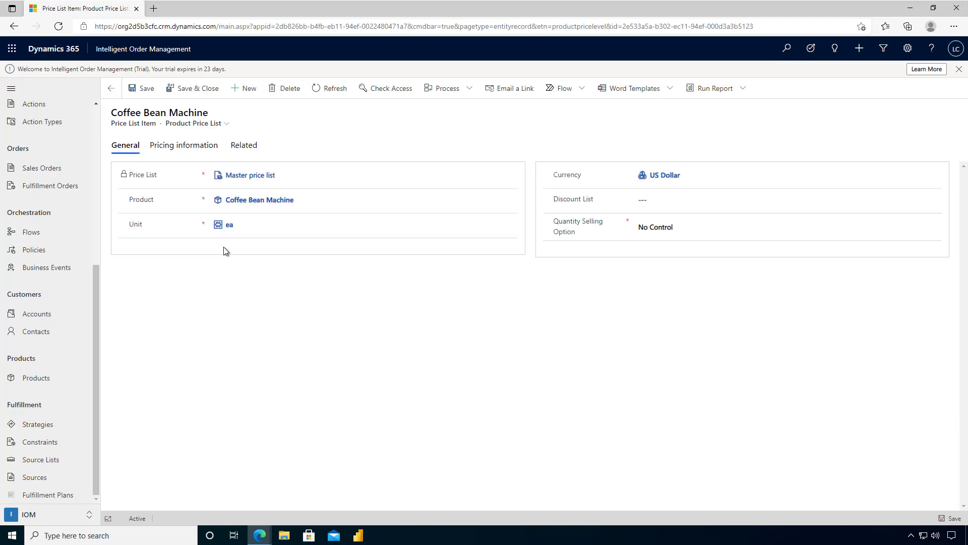
{"action": "left_click", "coordinate": [181, 146]}
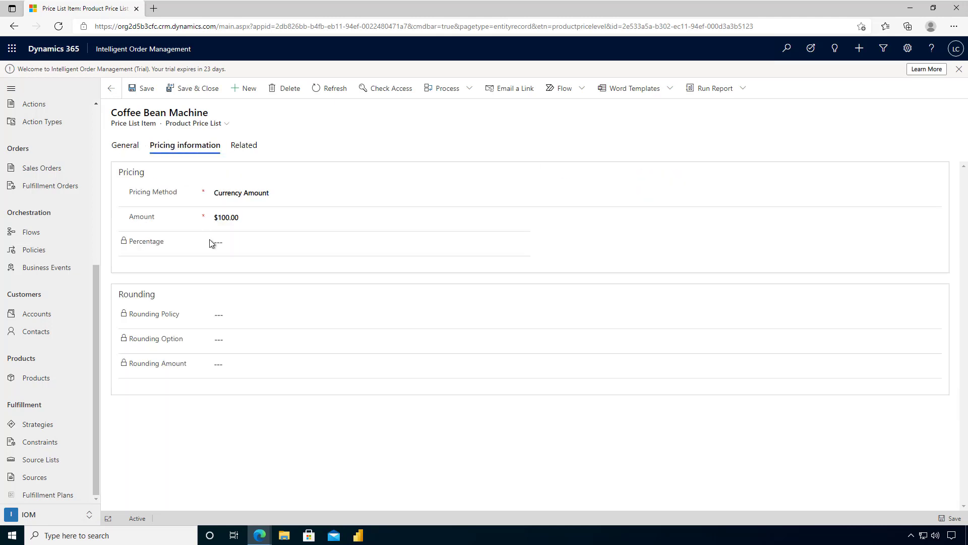
{"action": "left_click", "coordinate": [121, 151]}
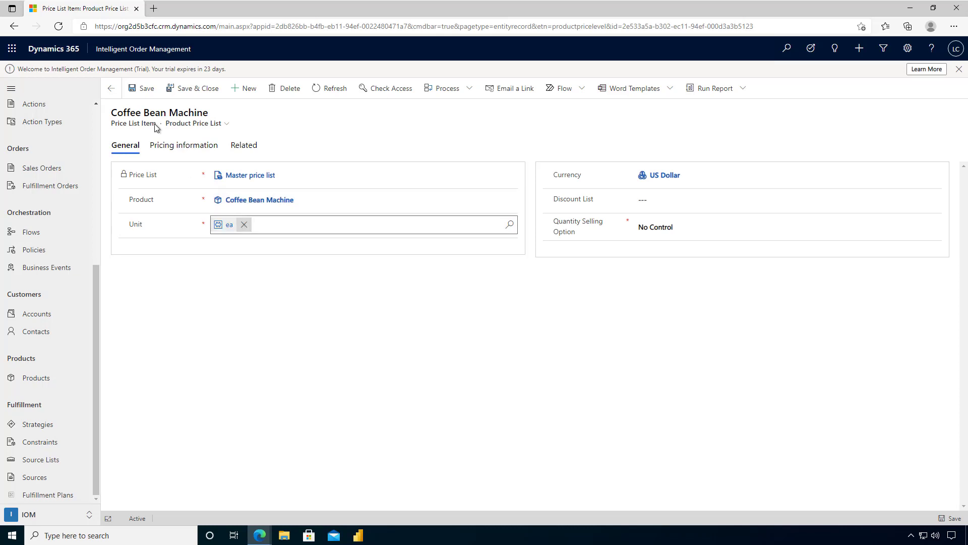
{"action": "left_click", "coordinate": [111, 92]}
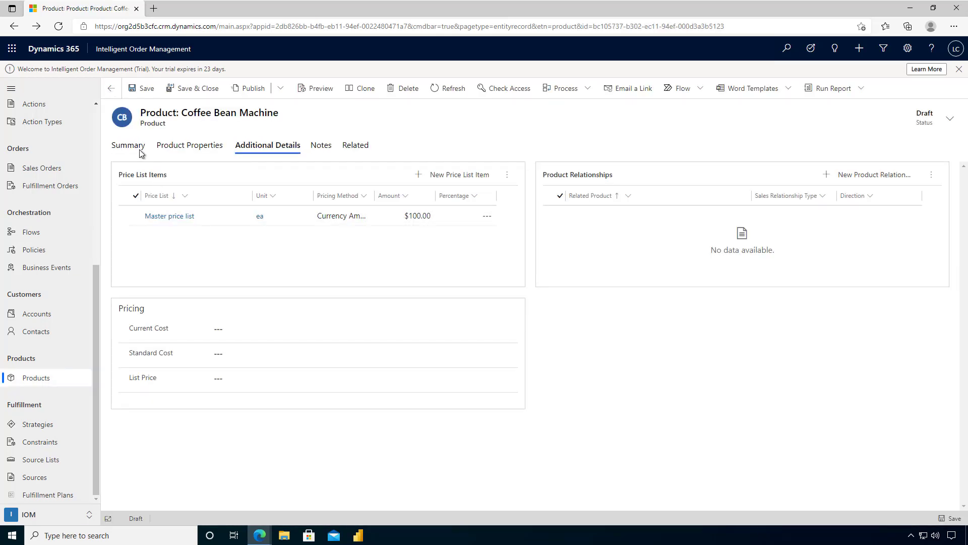
{"action": "left_click", "coordinate": [141, 151]}
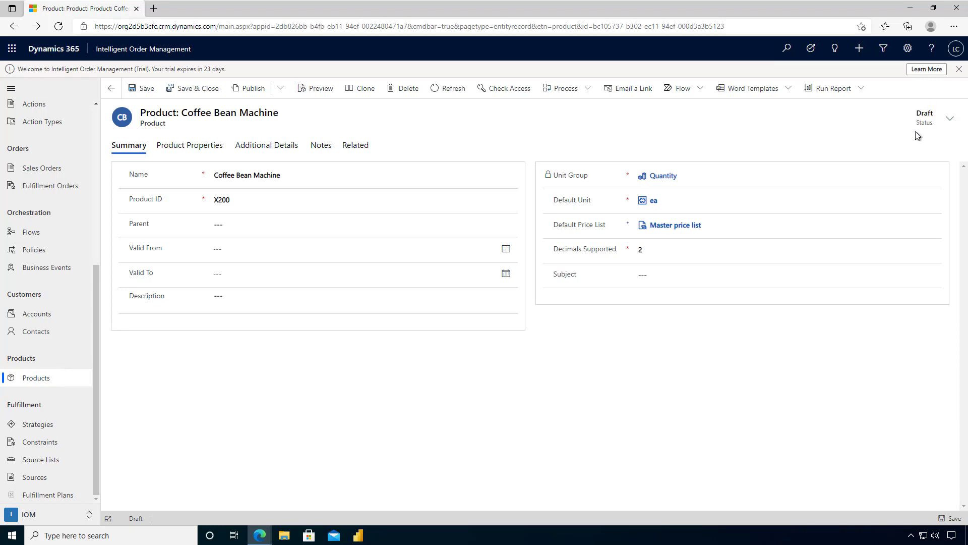
Step: Filter the product list to show only the record whose Product ID equals X200
{"action": "left_click", "coordinate": [49, 383]}
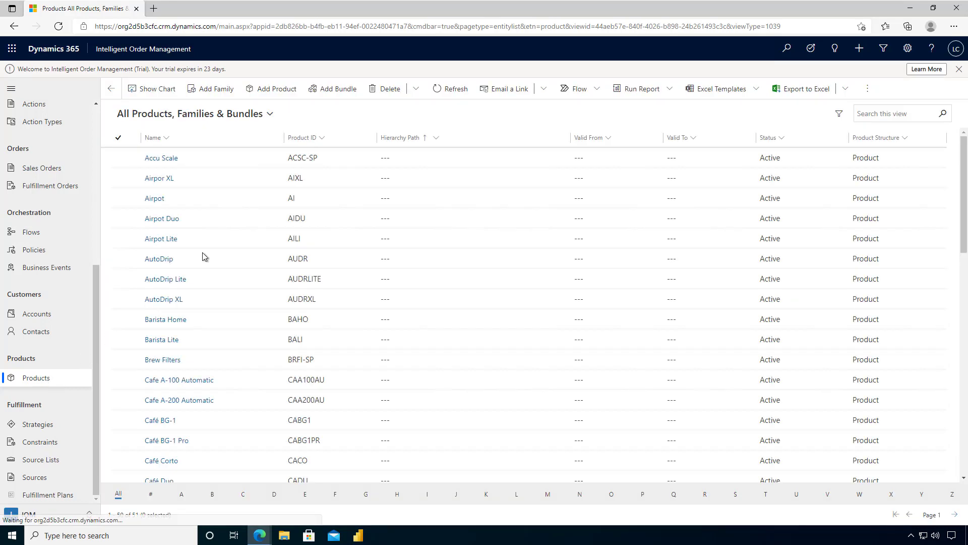
{"action": "left_click", "coordinate": [326, 141]}
{"action": "left_click", "coordinate": [325, 191]}
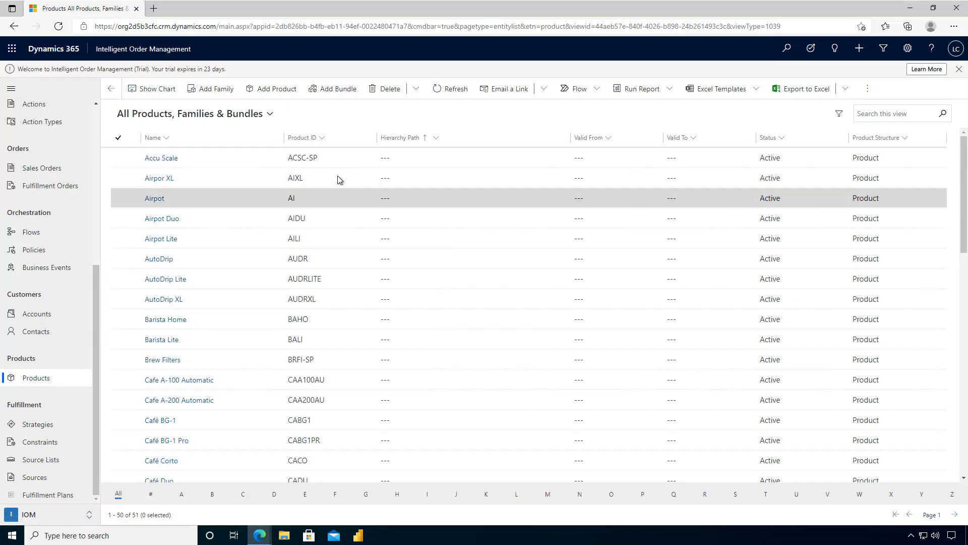
{"action": "type", "text": "X20"}
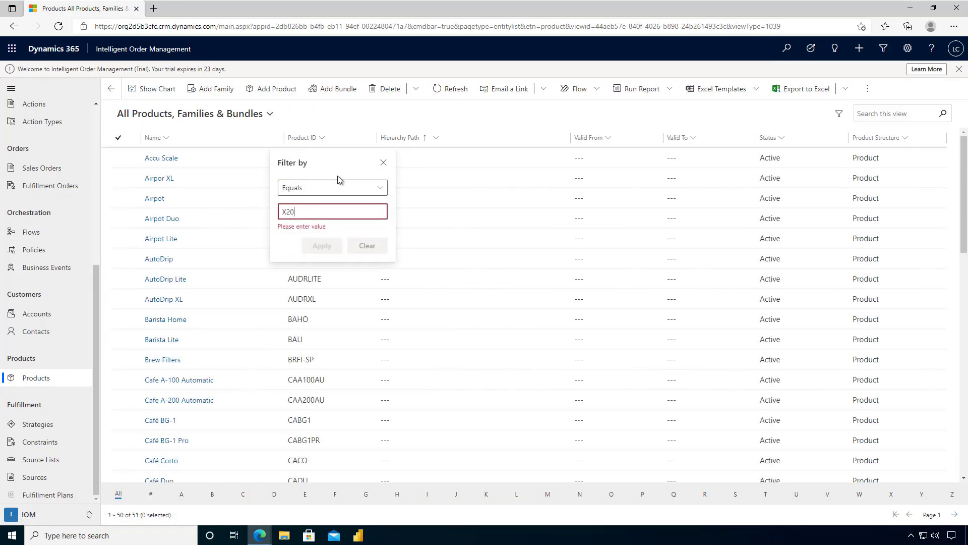
{"action": "type", "text": "0"}
{"action": "left_click", "coordinate": [324, 242]}
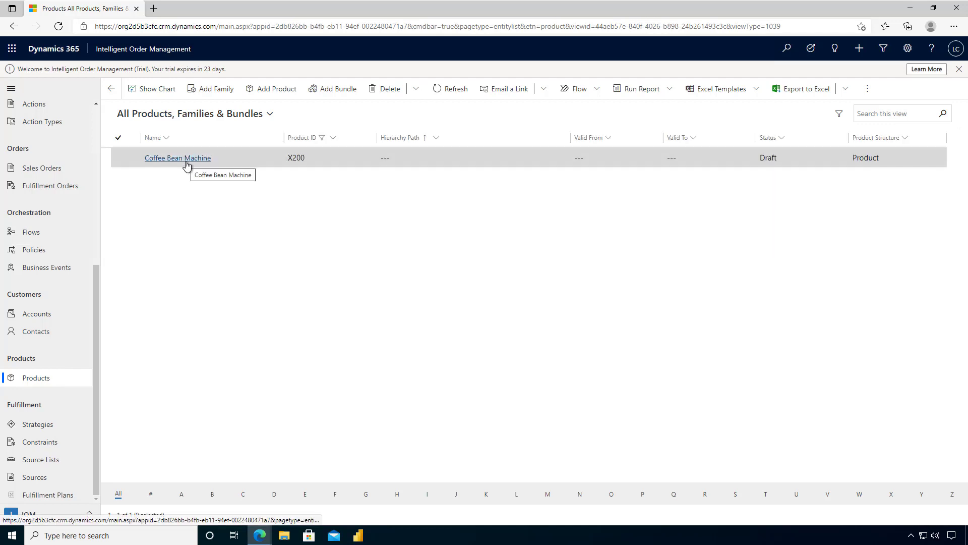
Step: Create a new sales order named Sample Order with One Time Customer as the potential customer
{"action": "left_click", "coordinate": [49, 174]}
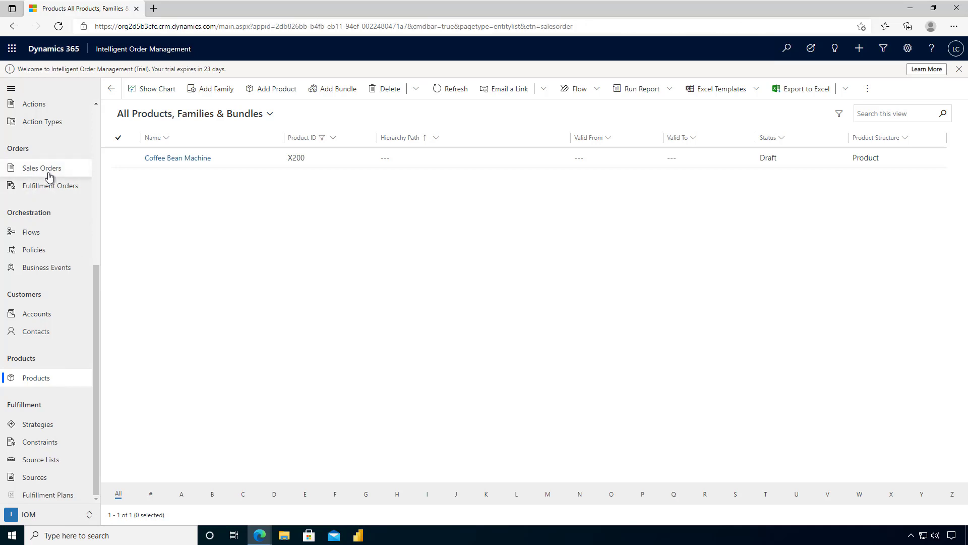
{"action": "left_click", "coordinate": [201, 89]}
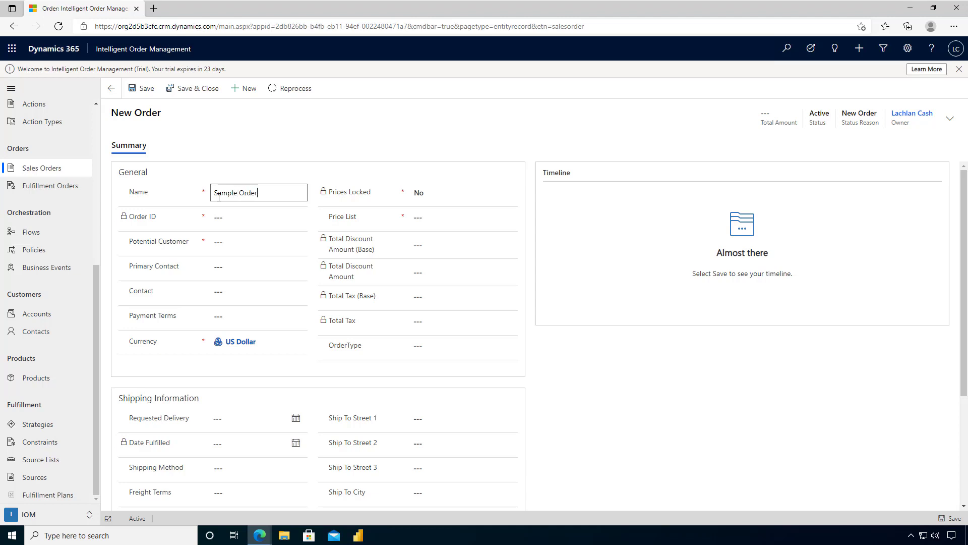
{"action": "left_click", "coordinate": [276, 243]}
{"action": "left_click", "coordinate": [267, 275]}
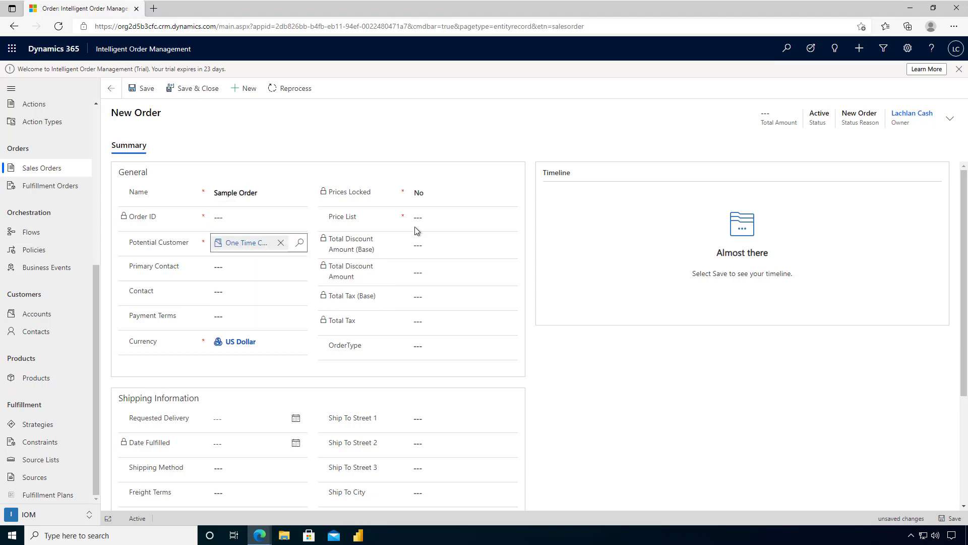
Step: Set the sales order's price list to Master price list and save the order
{"action": "left_click", "coordinate": [418, 221]}
{"action": "left_click", "coordinate": [510, 217]}
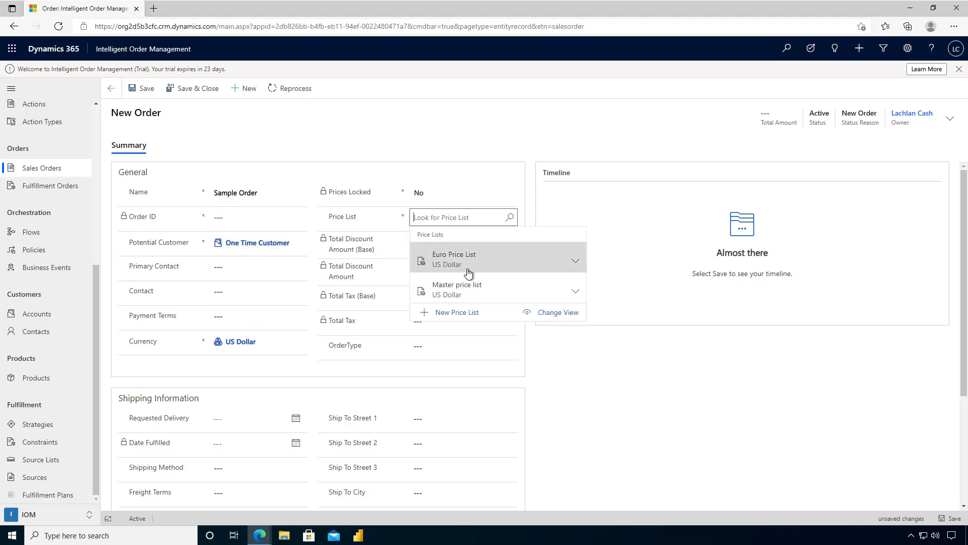
{"action": "left_click", "coordinate": [497, 288]}
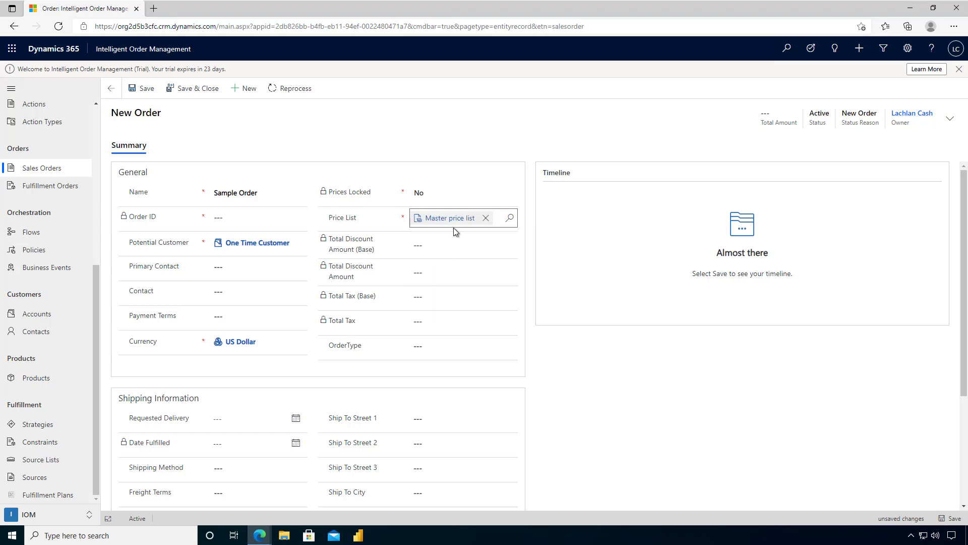
{"action": "scroll", "coordinate": [454, 261], "scroll_direction": "down", "scroll_amount": 1}
{"action": "left_click", "coordinate": [142, 88]}
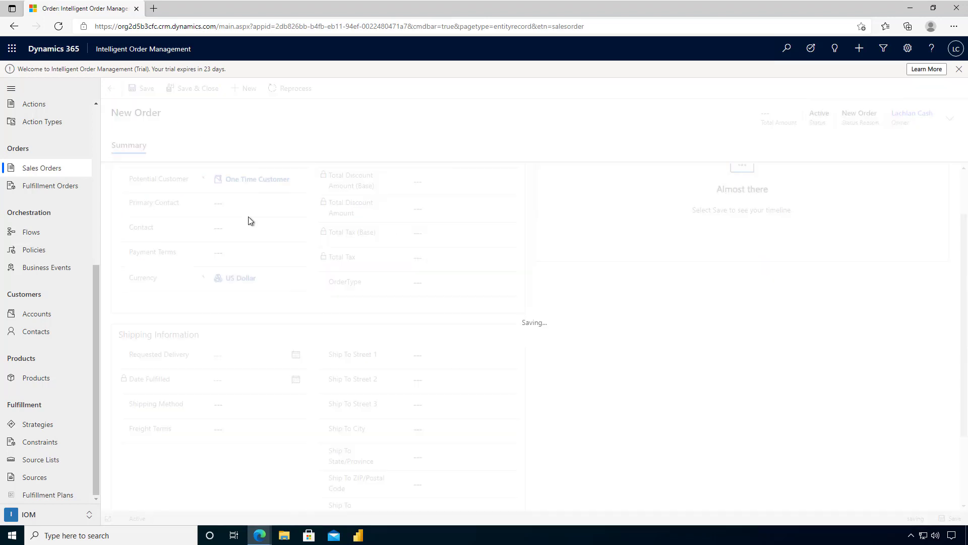
{"action": "scroll", "coordinate": [309, 335], "scroll_direction": "down", "scroll_amount": 4}
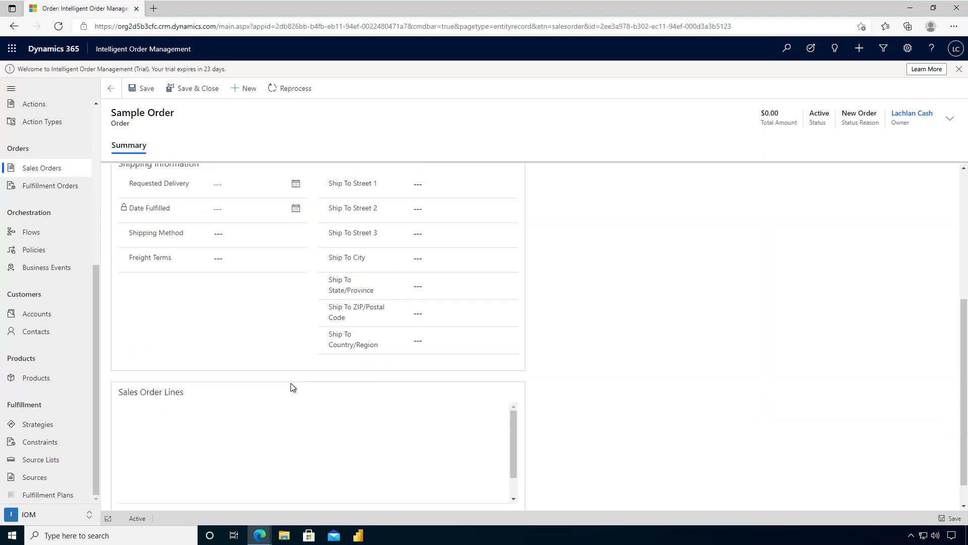
{"action": "left_click", "coordinate": [469, 339]}
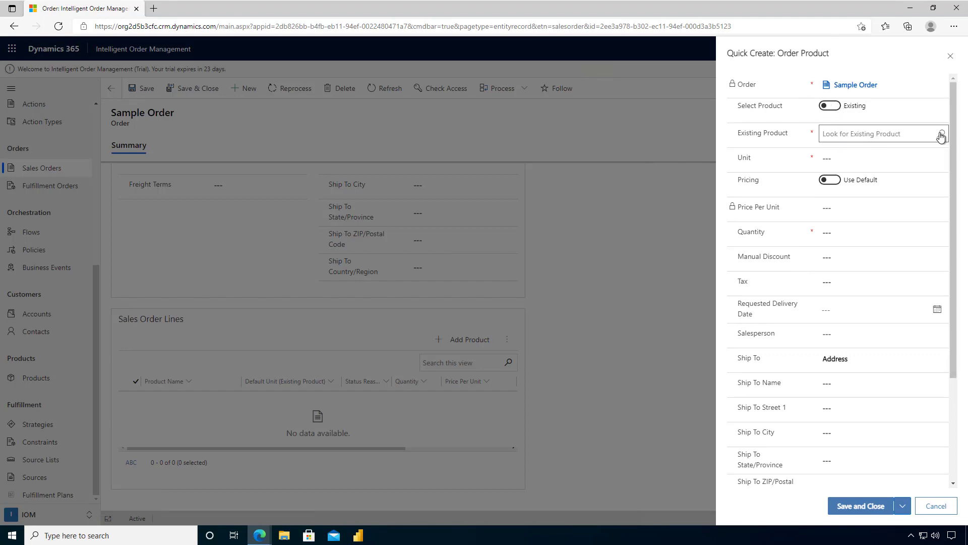
{"action": "left_click", "coordinate": [941, 134]}
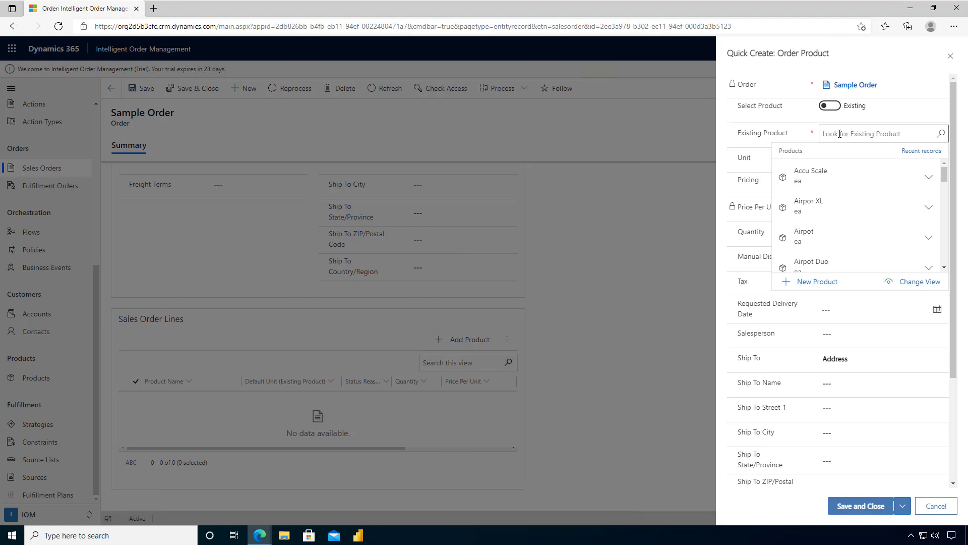
{"action": "left_click", "coordinate": [840, 134]}
{"action": "left_click", "coordinate": [941, 134]}
{"action": "left_click_drag", "start_coordinate": [945, 174], "coordinate": [897, 222]}
{"action": "scroll", "coordinate": [882, 227], "scroll_direction": "down", "scroll_amount": 3}
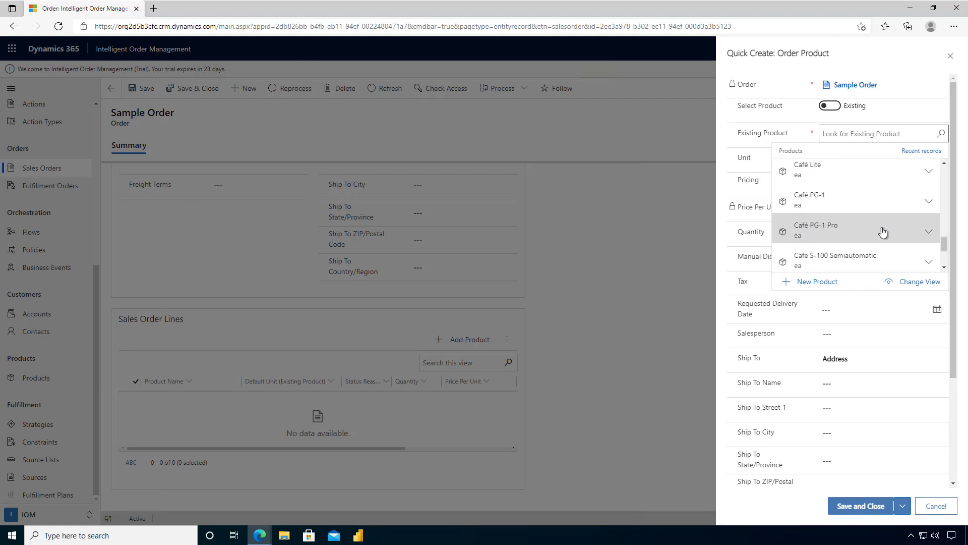
{"action": "scroll", "coordinate": [876, 218], "scroll_direction": "down", "scroll_amount": 1}
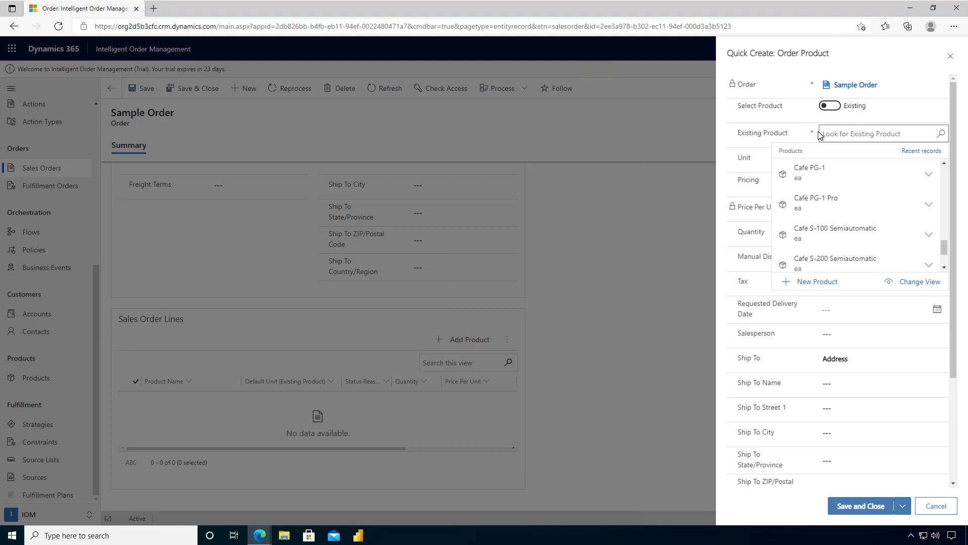
{"action": "left_click", "coordinate": [934, 506]}
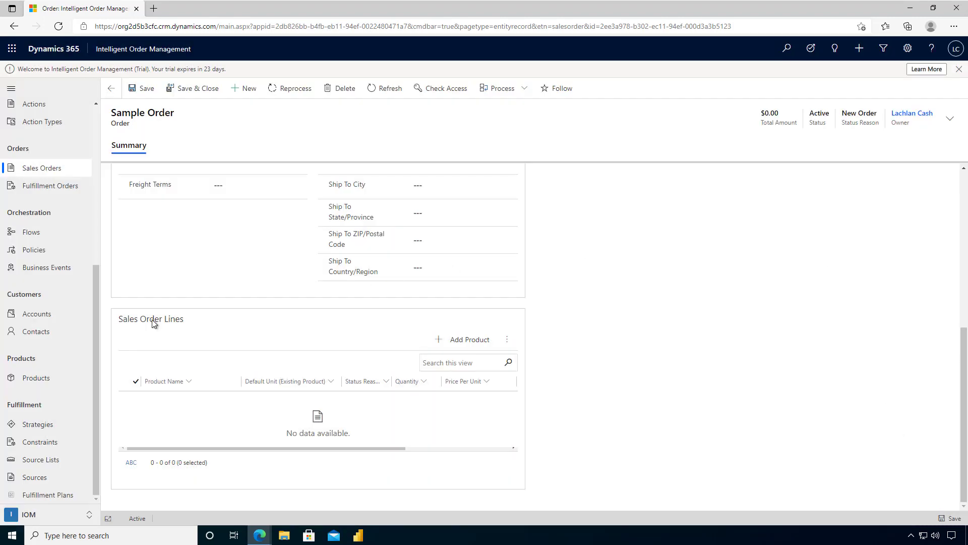
Step: Filter the list of products, families and bundles to the record whose Product ID equals X200
{"action": "left_click", "coordinate": [43, 377]}
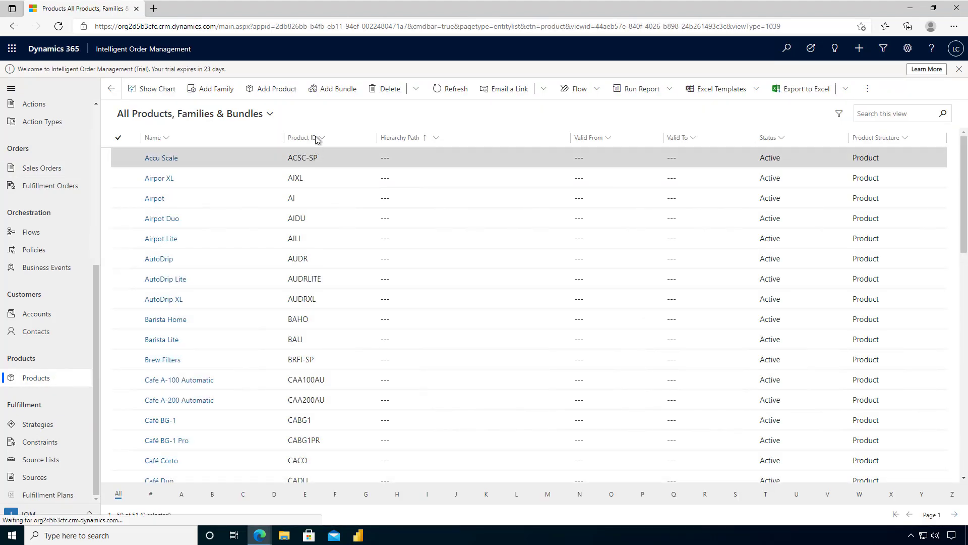
{"action": "left_click", "coordinate": [317, 140]}
{"action": "left_click", "coordinate": [335, 196]}
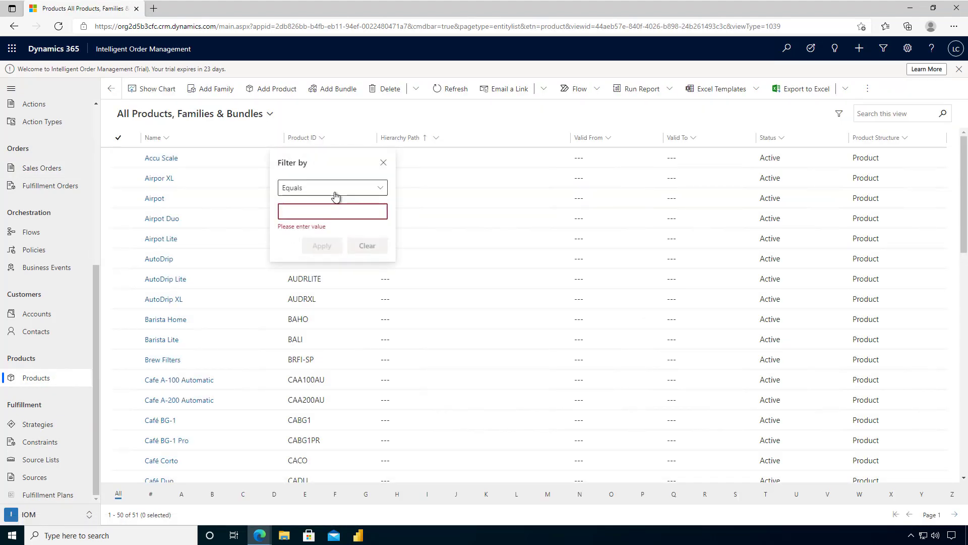
{"action": "type", "text": "X200"}
{"action": "key", "text": "Return"}
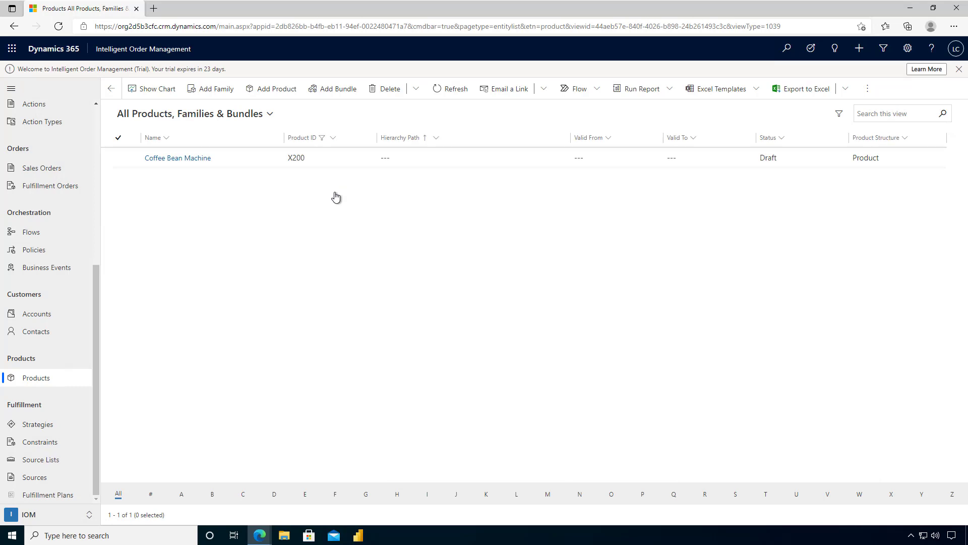
Step: Publish the draft Coffee Bean Machine product and leave its record
{"action": "left_click", "coordinate": [179, 159]}
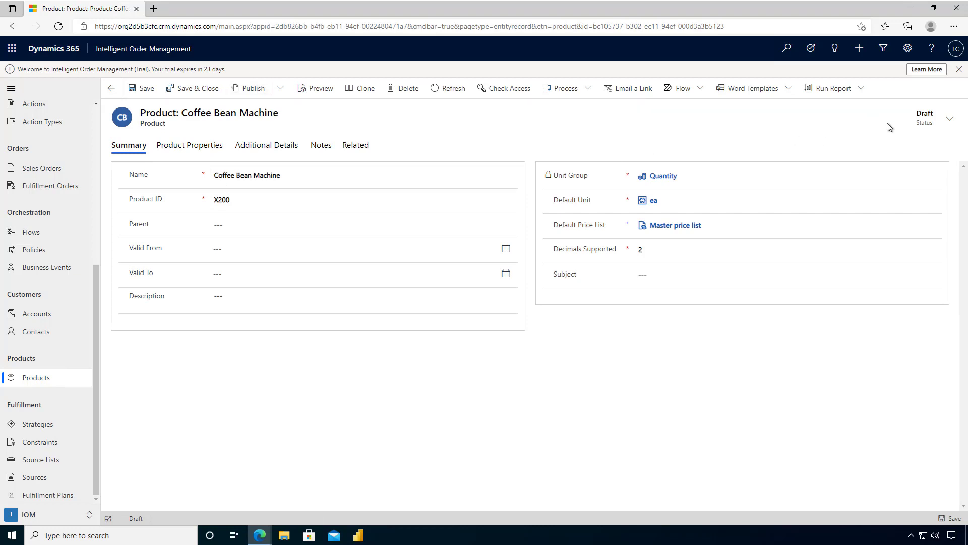
{"action": "left_click", "coordinate": [248, 89]}
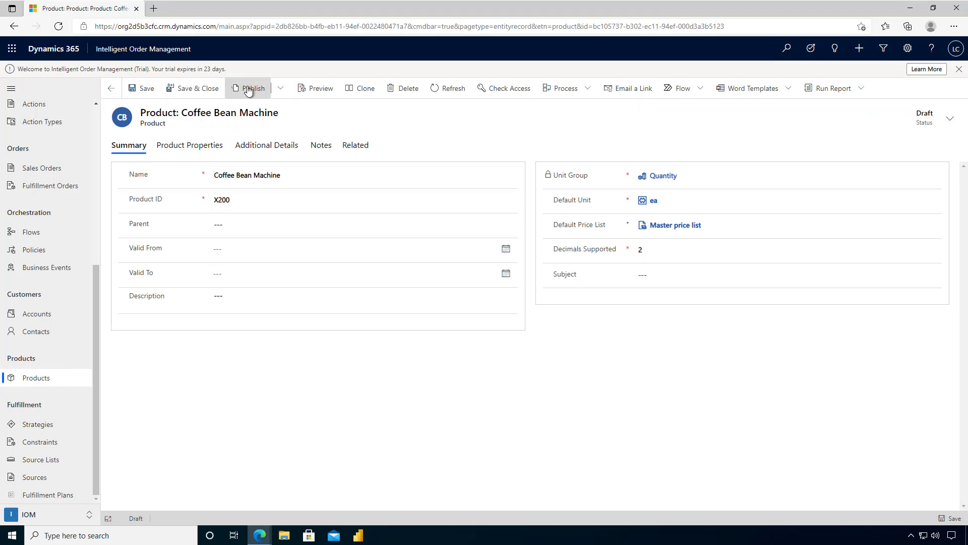
{"action": "left_click", "coordinate": [513, 337]}
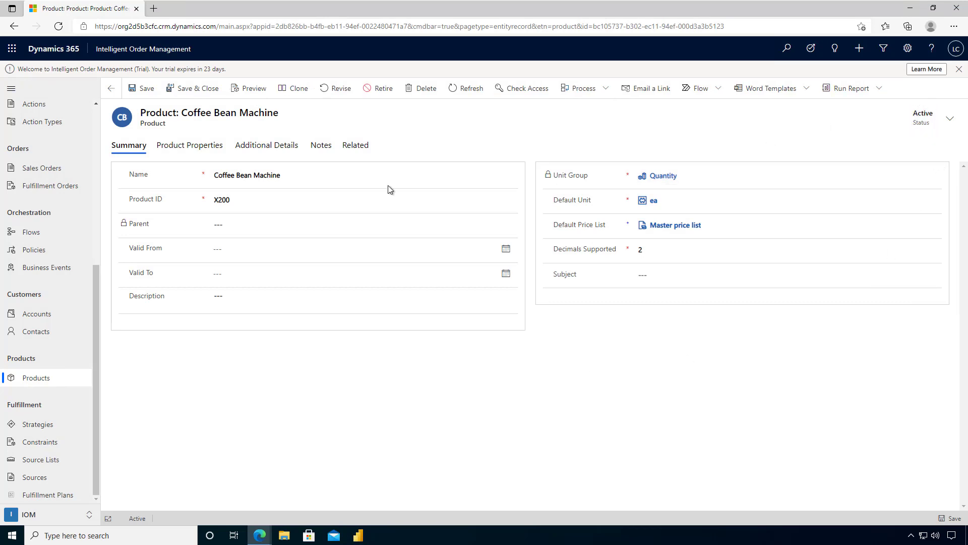
{"action": "left_click", "coordinate": [111, 92]}
Step: Start another sales order named Sample Order with One Time Customer as the potential customer
{"action": "left_click", "coordinate": [43, 168]}
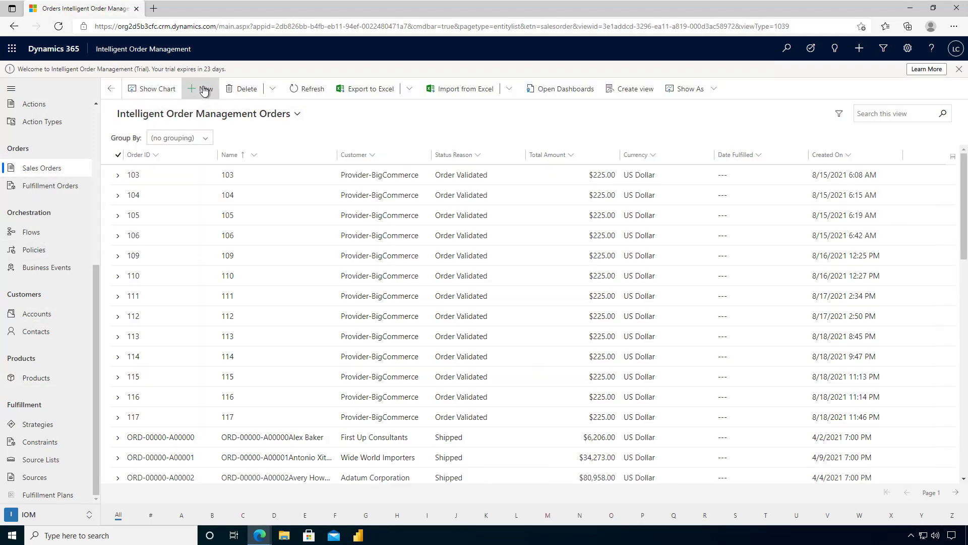
{"action": "left_click", "coordinate": [205, 91]}
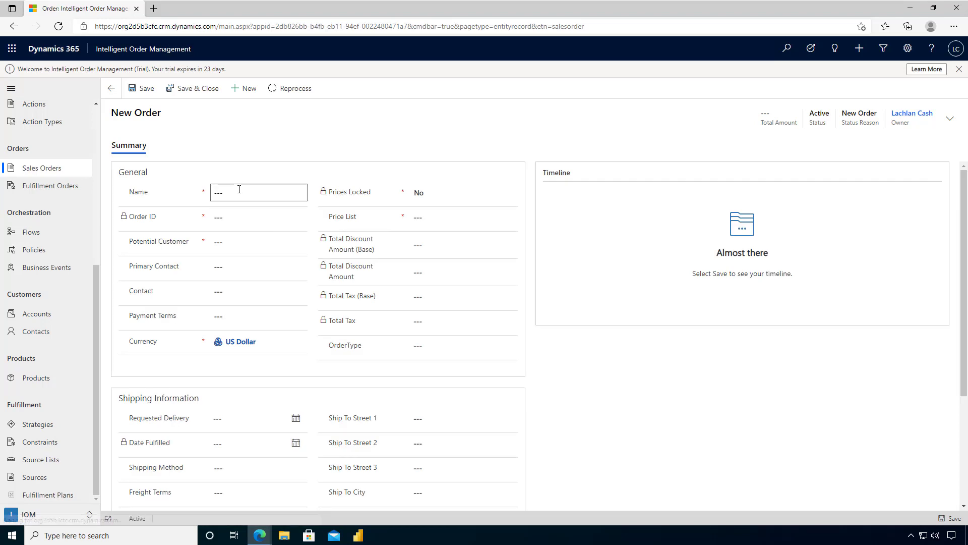
{"action": "left_click", "coordinate": [239, 194]}
{"action": "type", "text": "er"}
{"action": "left_click", "coordinate": [281, 243]}
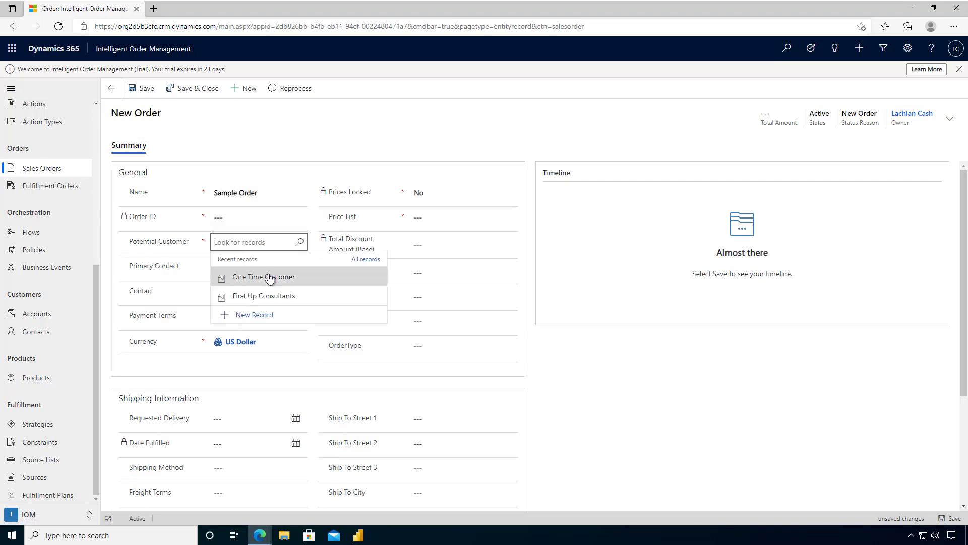
{"action": "left_click", "coordinate": [270, 279]}
{"action": "scroll", "coordinate": [296, 323], "scroll_direction": "down", "scroll_amount": 1}
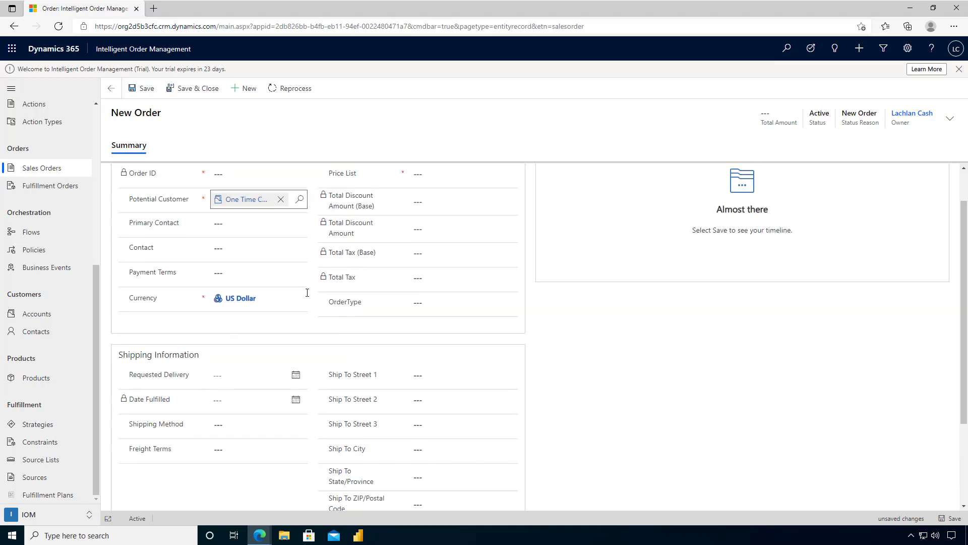
{"action": "scroll", "coordinate": [307, 292], "scroll_direction": "up", "scroll_amount": 1}
Step: Assign Master price list to the new sales order and save it
{"action": "left_click", "coordinate": [499, 222]}
{"action": "left_click", "coordinate": [510, 222]}
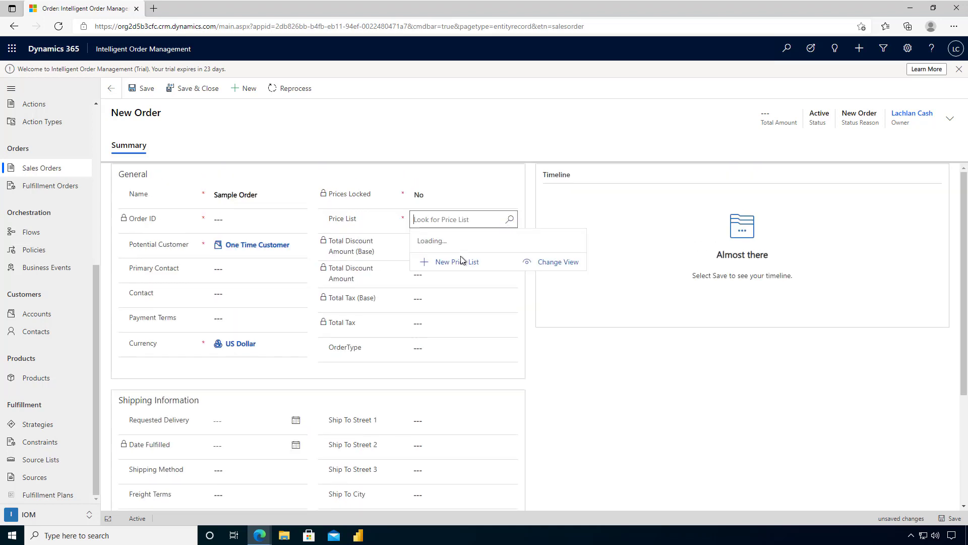
{"action": "left_click", "coordinate": [449, 288]}
{"action": "scroll", "coordinate": [399, 355], "scroll_direction": "down", "scroll_amount": 2}
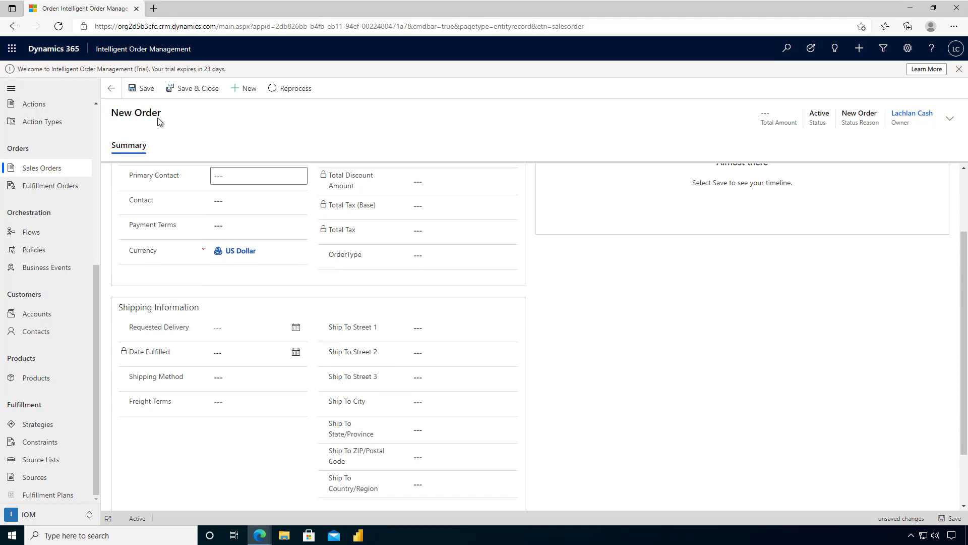
{"action": "left_click", "coordinate": [142, 88]}
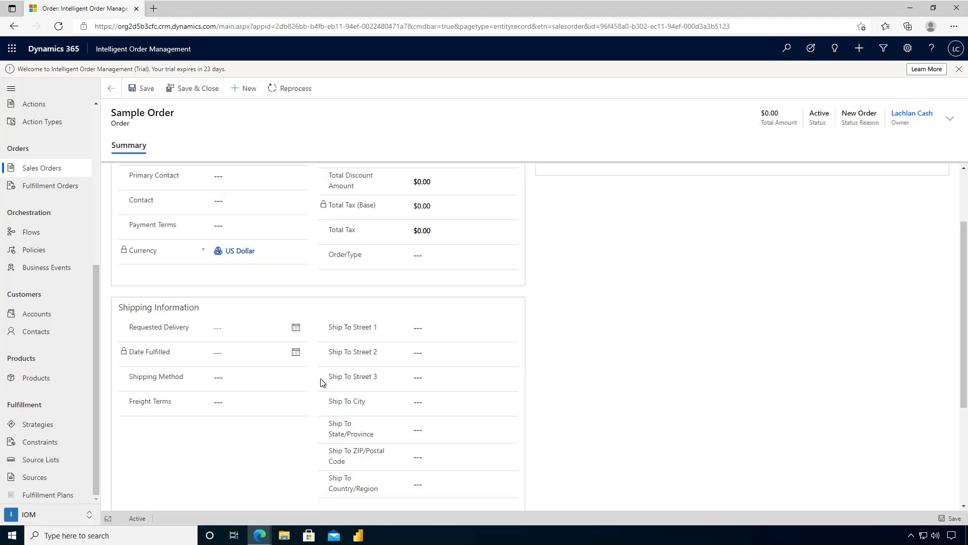
Step: Add the existing product Coffee Bean Machine to the order's sales order lines and save the line
{"action": "scroll", "coordinate": [316, 391], "scroll_direction": "down", "scroll_amount": 4}
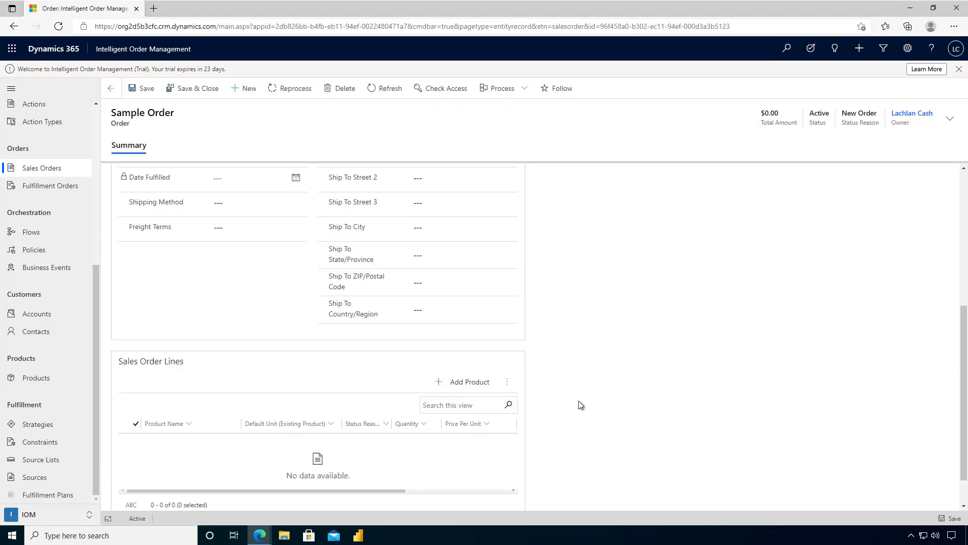
{"action": "left_click", "coordinate": [483, 383]}
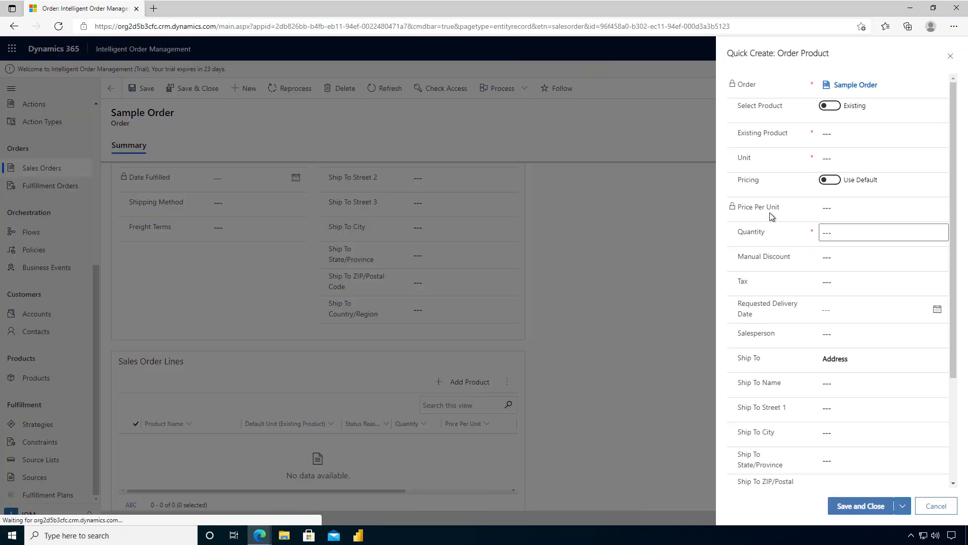
{"action": "left_click", "coordinate": [943, 134]}
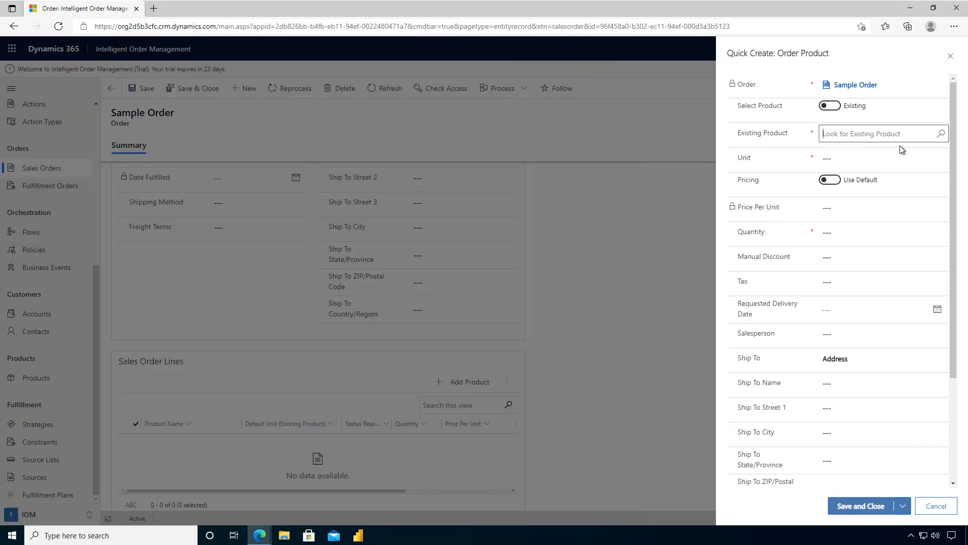
{"action": "type", "text": "Coff"}
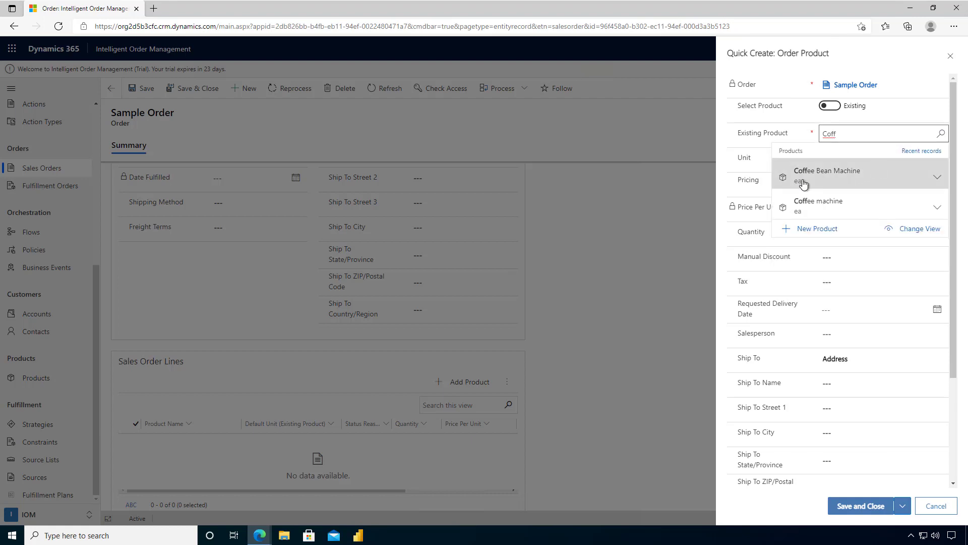
{"action": "left_click", "coordinate": [819, 176]}
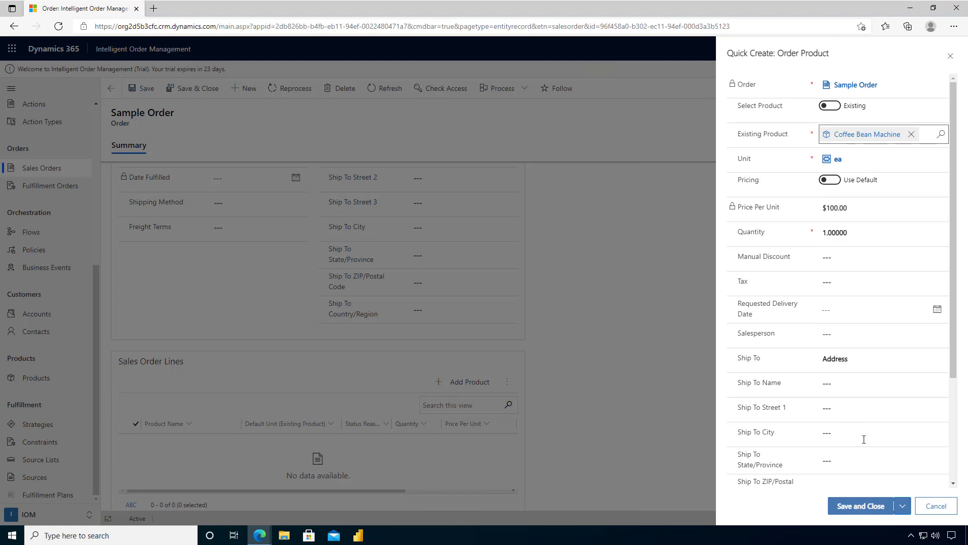
{"action": "left_click", "coordinate": [861, 510]}
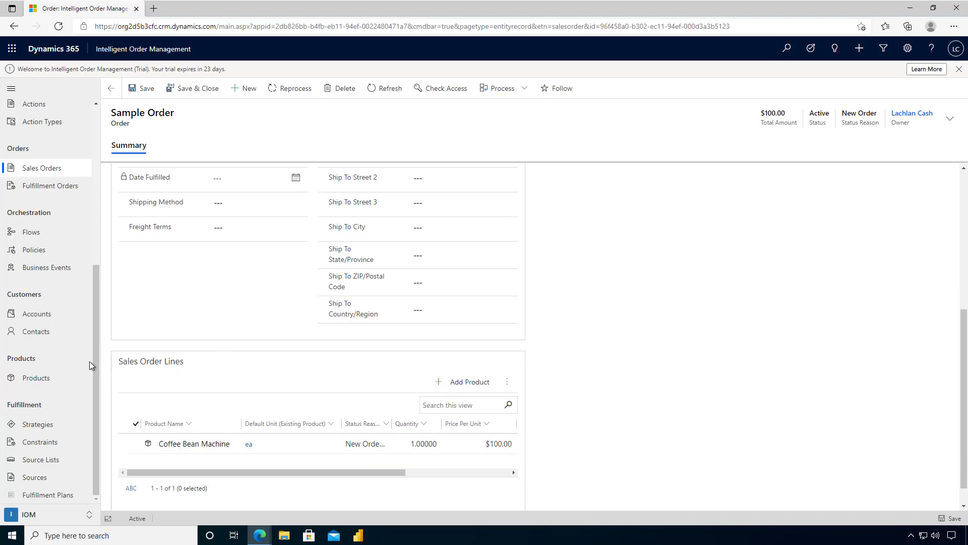
Step: View the inventory visibility index and reservation settings in the Configurations area, agreeing to the terms and conditions
{"action": "left_click", "coordinate": [33, 516]}
{"action": "left_click", "coordinate": [33, 494]}
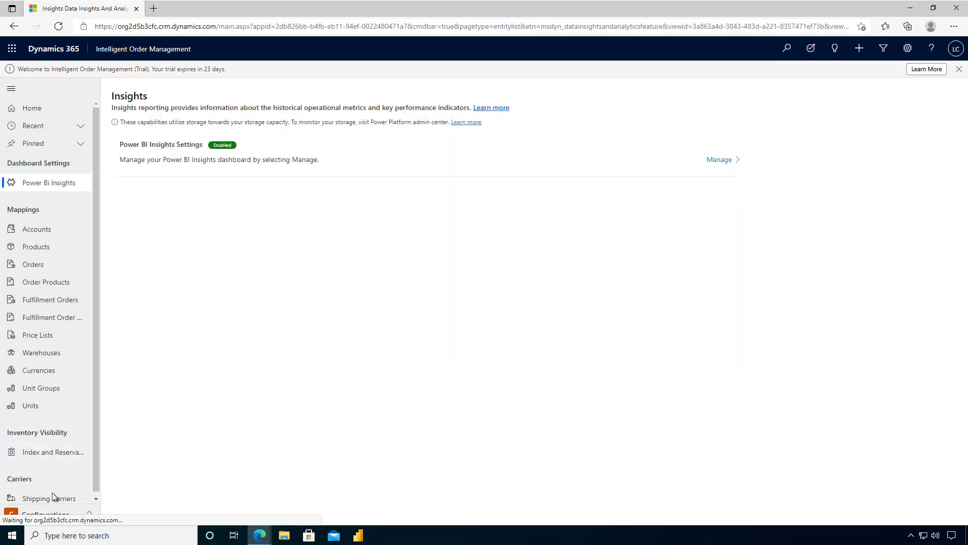
{"action": "left_click", "coordinate": [42, 458]}
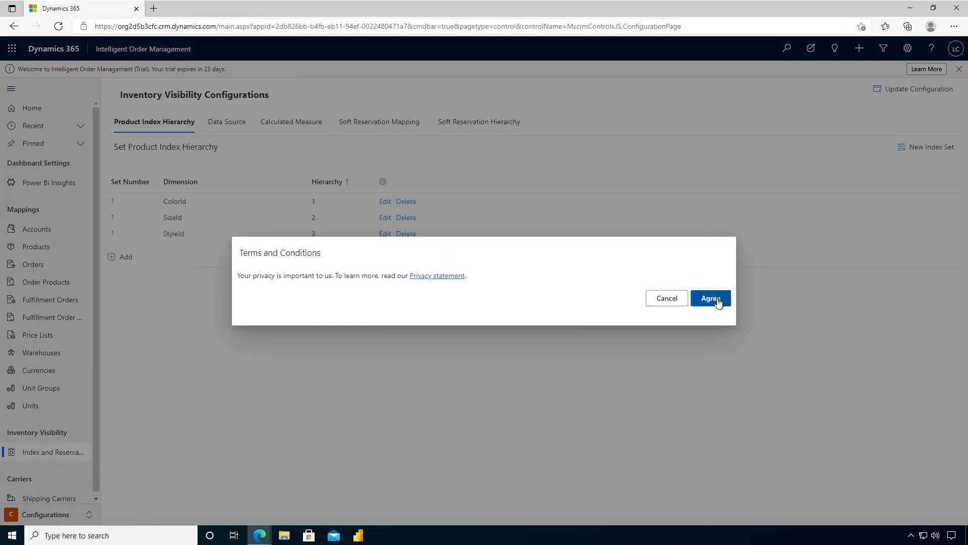
{"action": "left_click", "coordinate": [718, 300]}
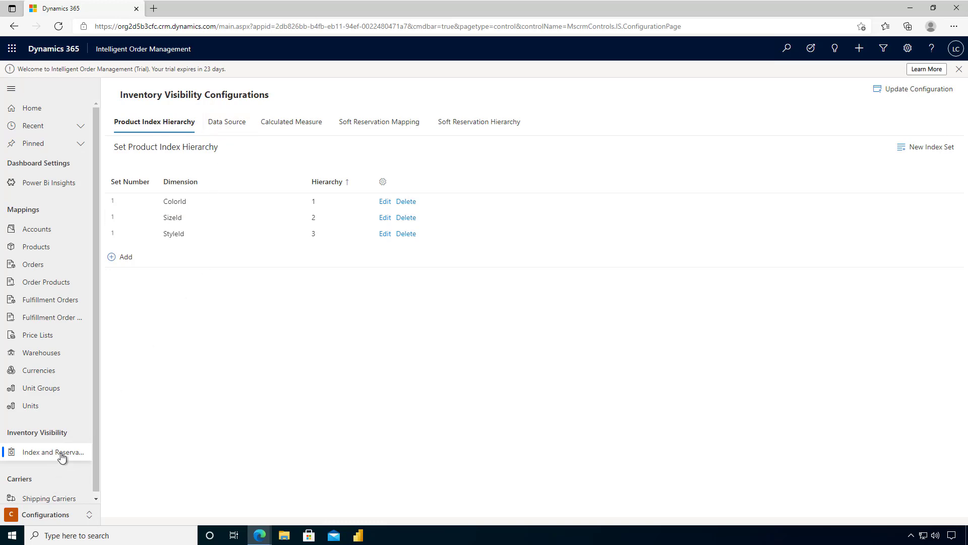
Step: Draft a BigCommerce product mapping for Coffee Bean Machine with external field name sku and value ABC, and discard it
{"action": "left_click", "coordinate": [46, 246]}
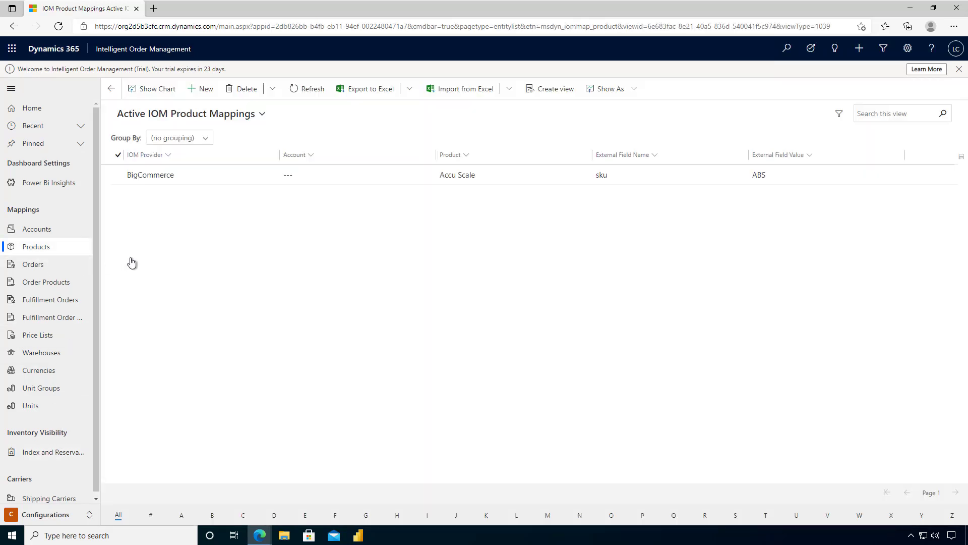
{"action": "left_click", "coordinate": [201, 89]}
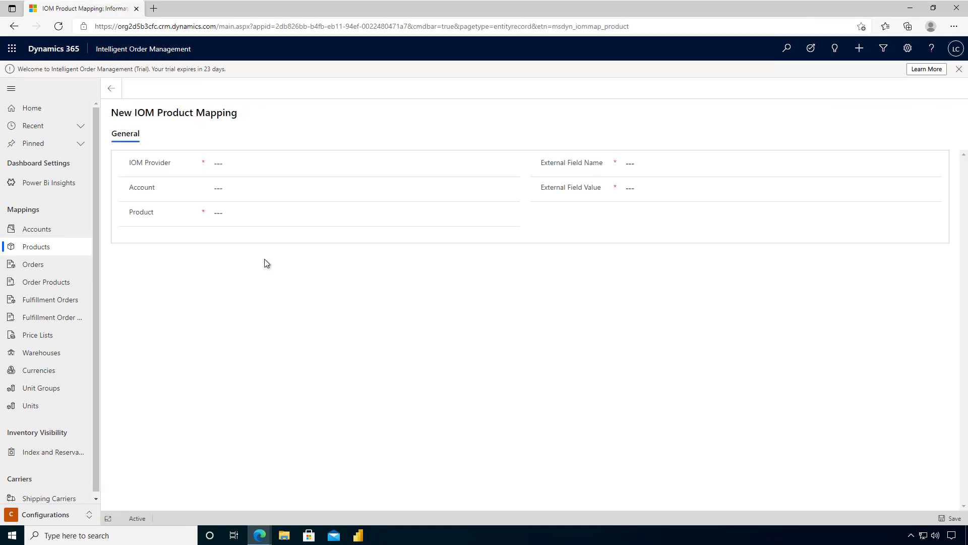
{"action": "left_click", "coordinate": [216, 168]}
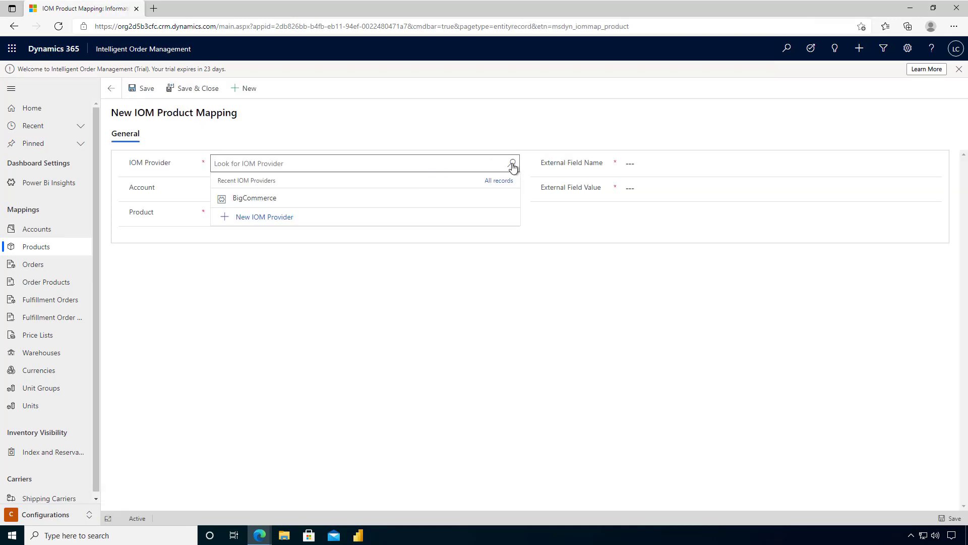
{"action": "left_click", "coordinate": [308, 202]}
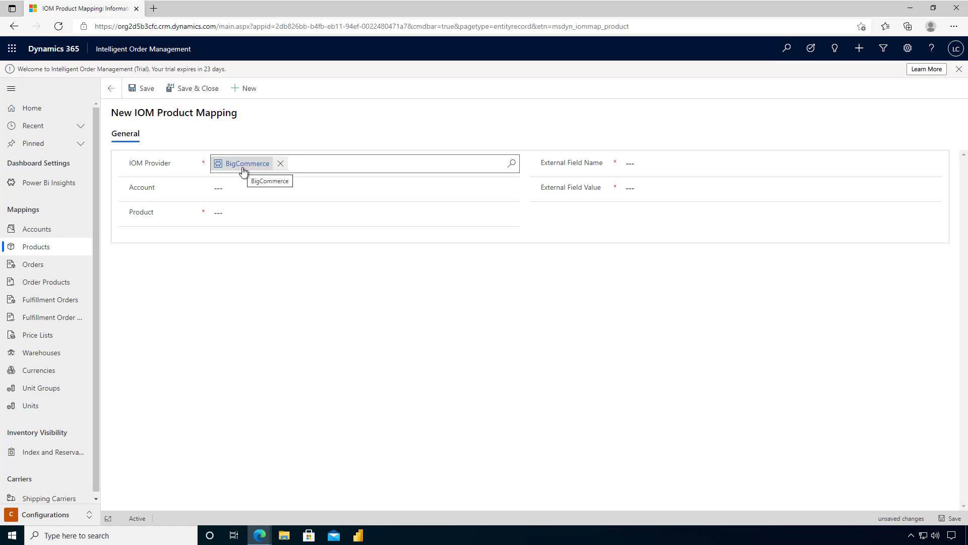
{"action": "left_click", "coordinate": [233, 211]}
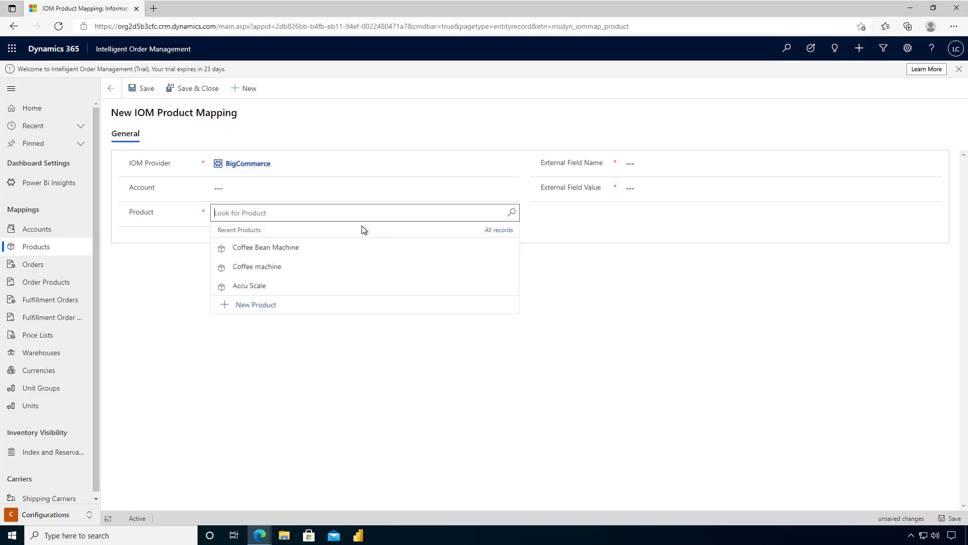
{"action": "left_click", "coordinate": [244, 247]}
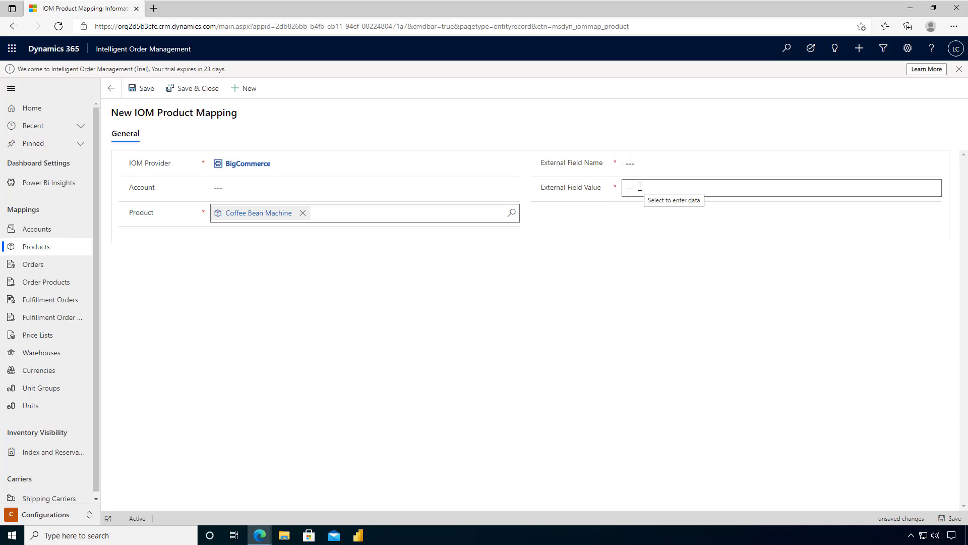
{"action": "left_click", "coordinate": [633, 166]}
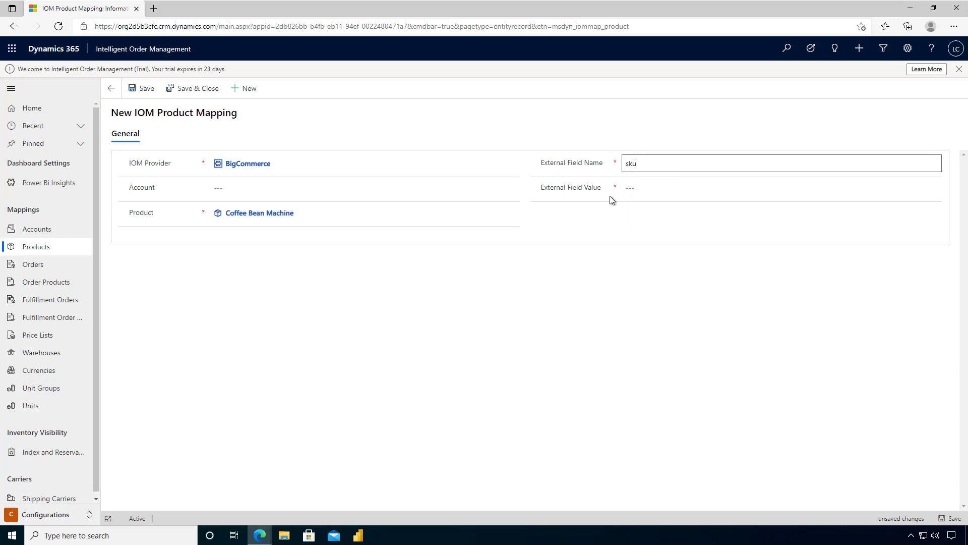
{"action": "key", "text": "Tab"}
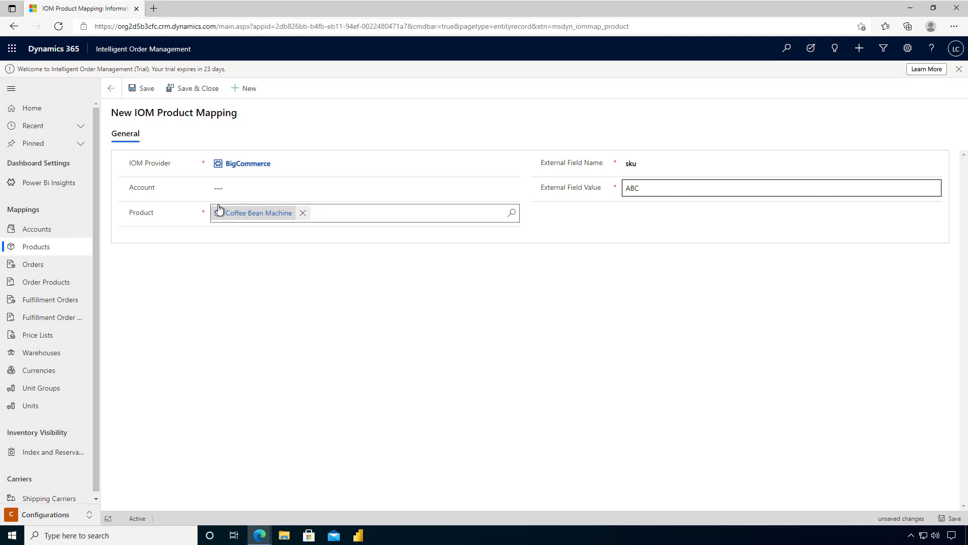
{"action": "left_click", "coordinate": [111, 89]}
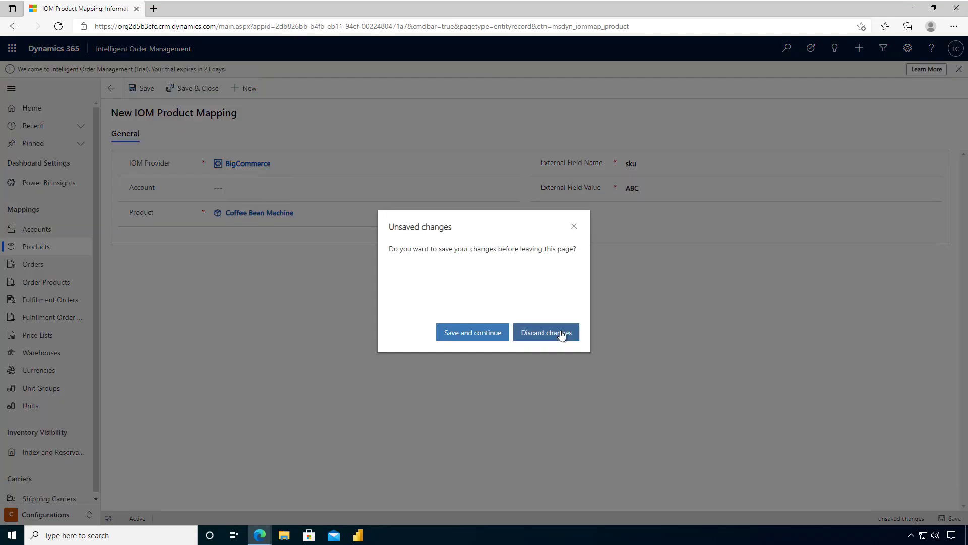
{"action": "left_click", "coordinate": [561, 334]}
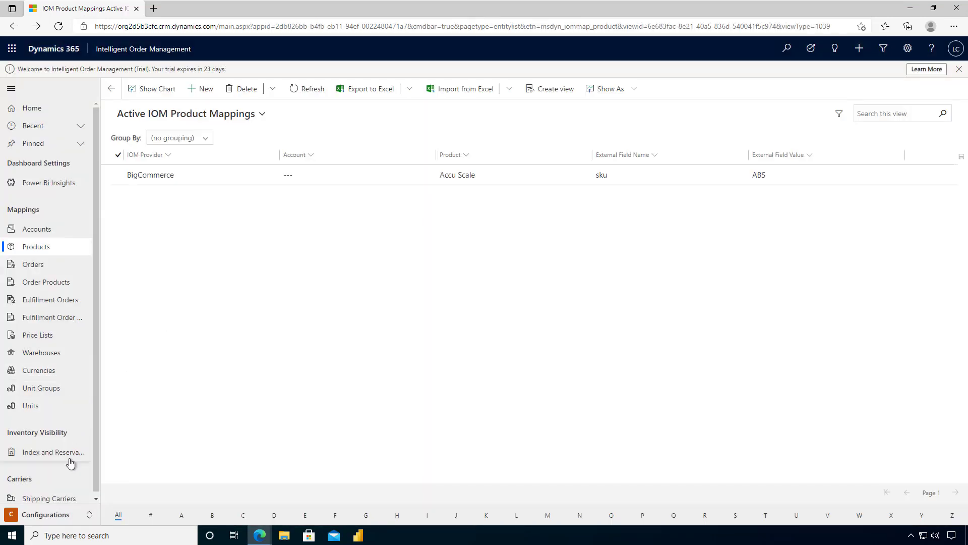
Step: Switch from the Configurations area back to the IOM area
{"action": "left_click", "coordinate": [63, 514]}
{"action": "left_click", "coordinate": [23, 478]}
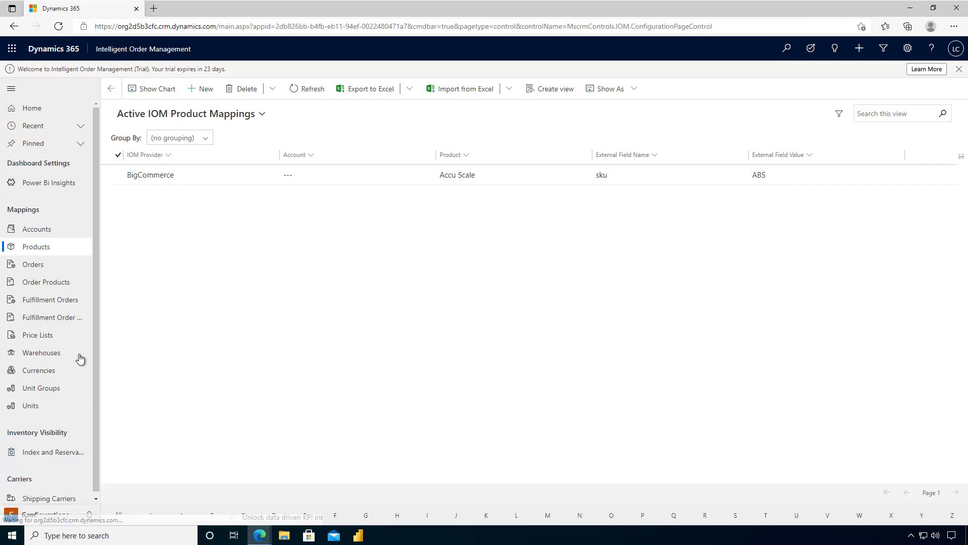